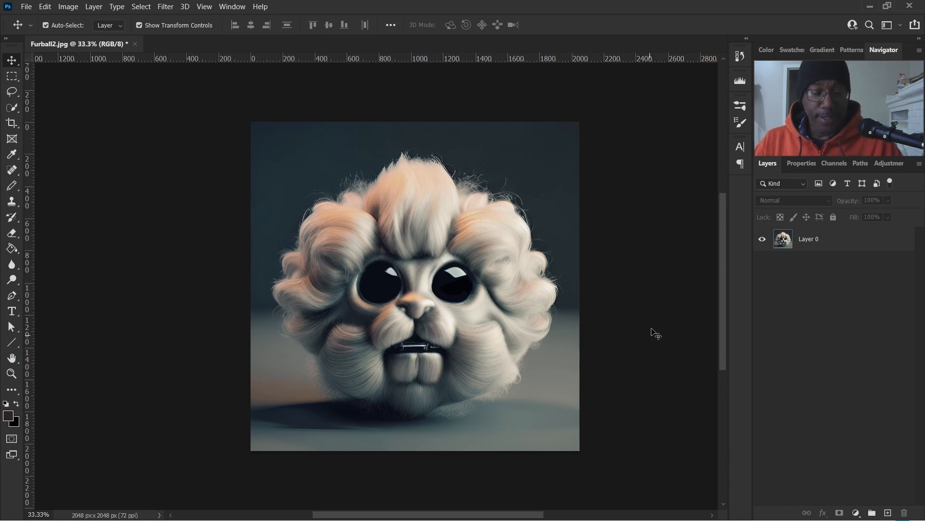
Duplicate Layer 0, keeping the original as a locked and hidden backup
{"action": "left_click", "coordinate": [838, 243]}
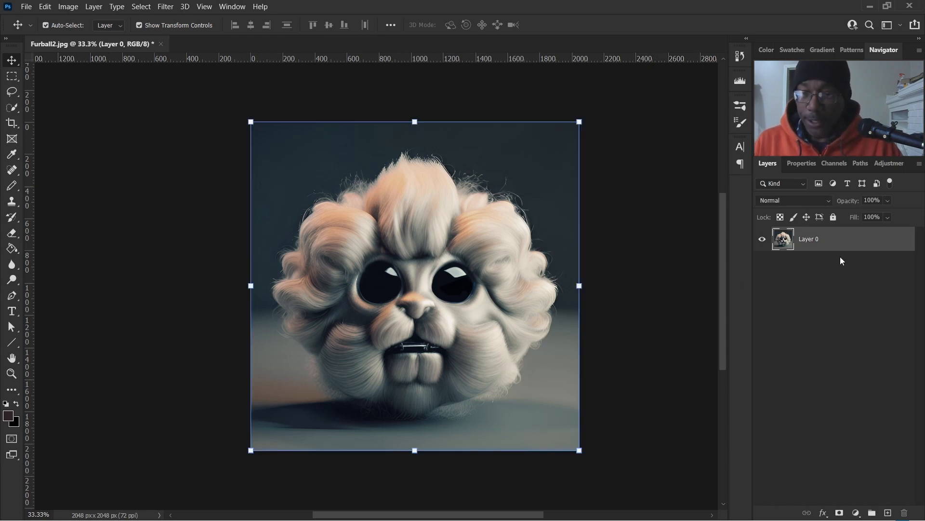
{"action": "left_click_drag", "start_coordinate": [858, 239], "coordinate": [887, 512]}
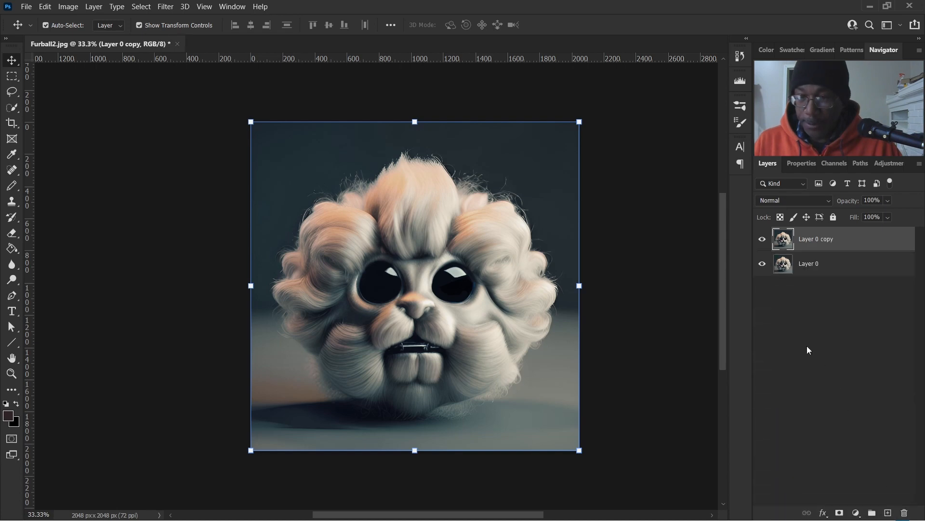
{"action": "left_click", "coordinate": [819, 263]}
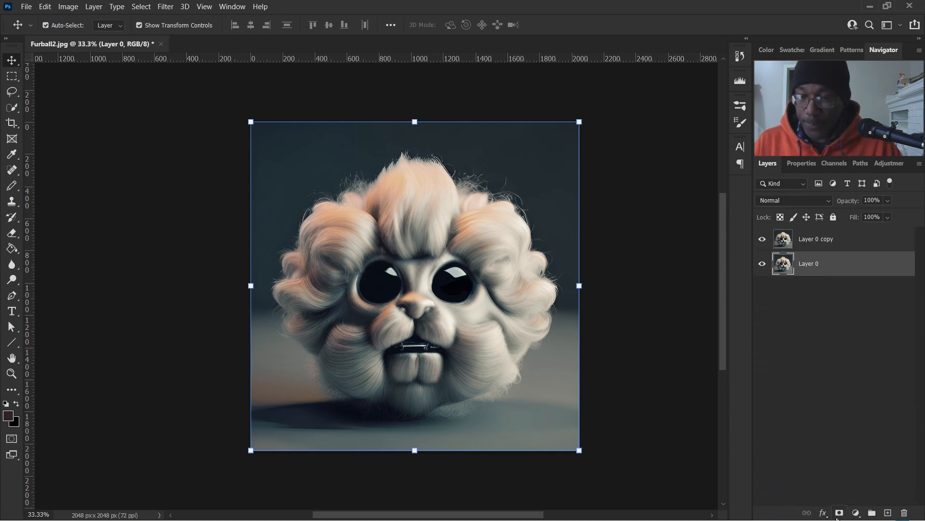
{"action": "left_click", "coordinate": [833, 218]}
{"action": "left_click", "coordinate": [762, 264]}
Remove the background from Layer 0 copy using the Remove Background quick action
{"action": "left_click", "coordinate": [838, 243]}
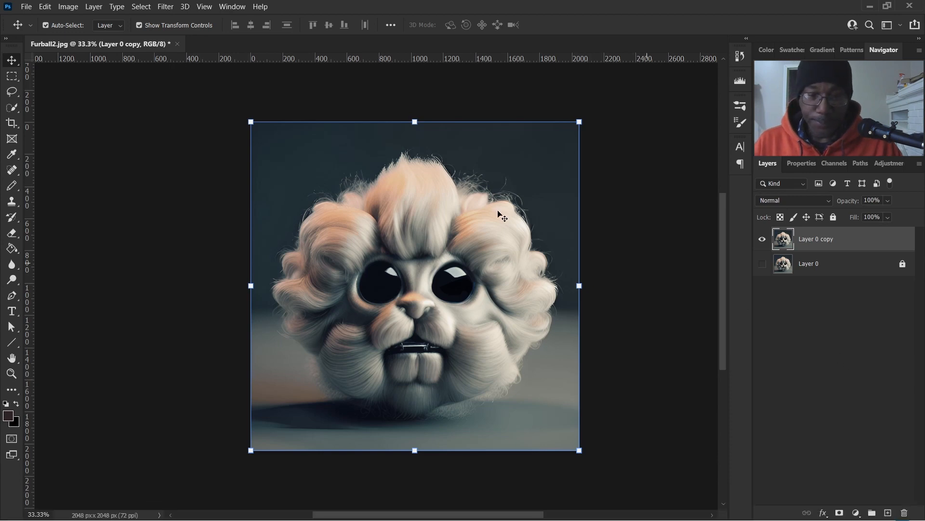
{"action": "left_click", "coordinate": [800, 164]}
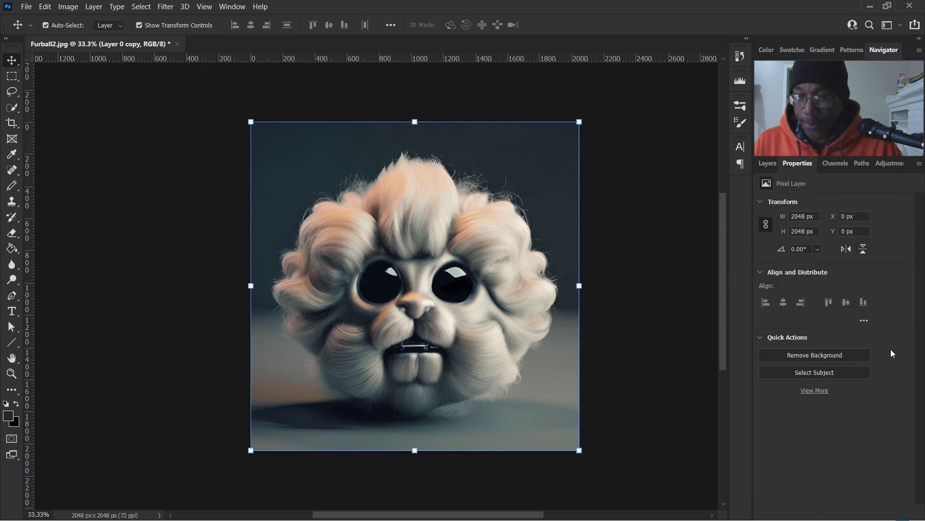
{"action": "left_click", "coordinate": [822, 355]}
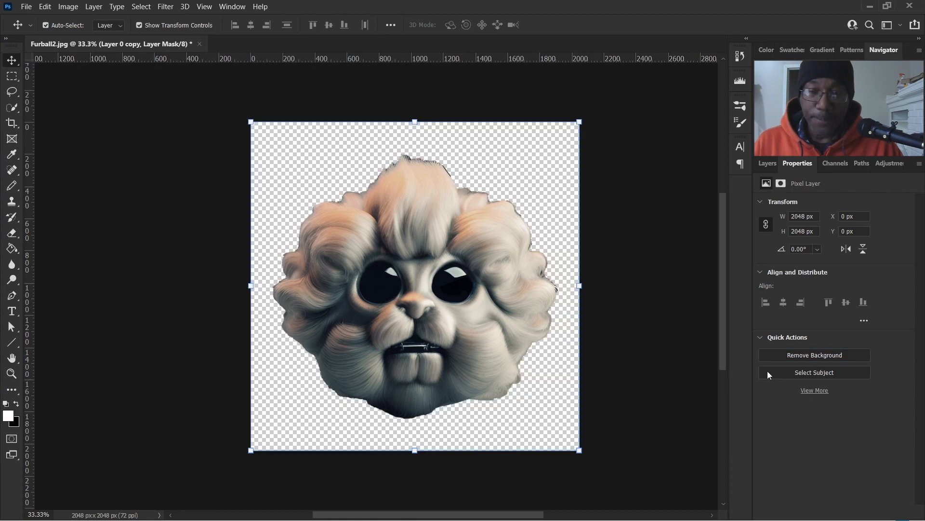
Add a new layer directly below the cutout and fill it with the dark foreground colour
{"action": "left_click", "coordinate": [767, 163]}
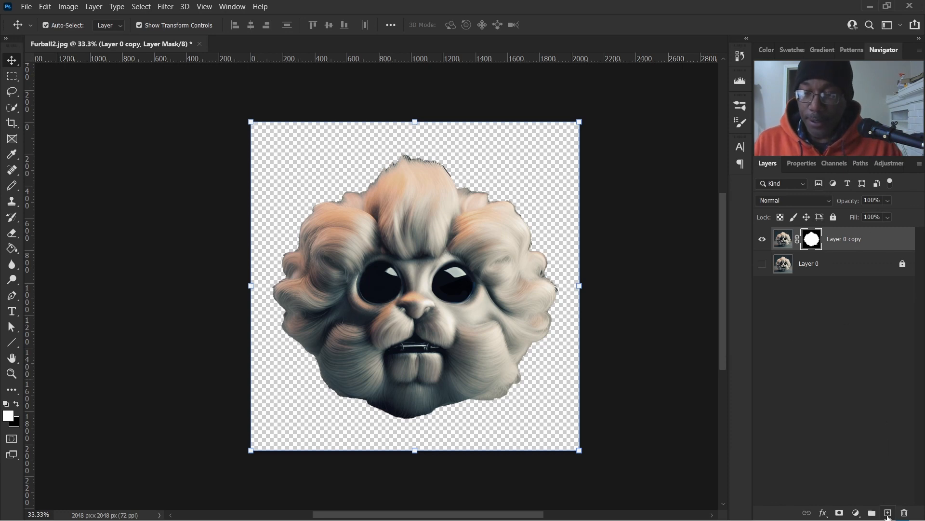
{"action": "left_click", "coordinate": [888, 513]}
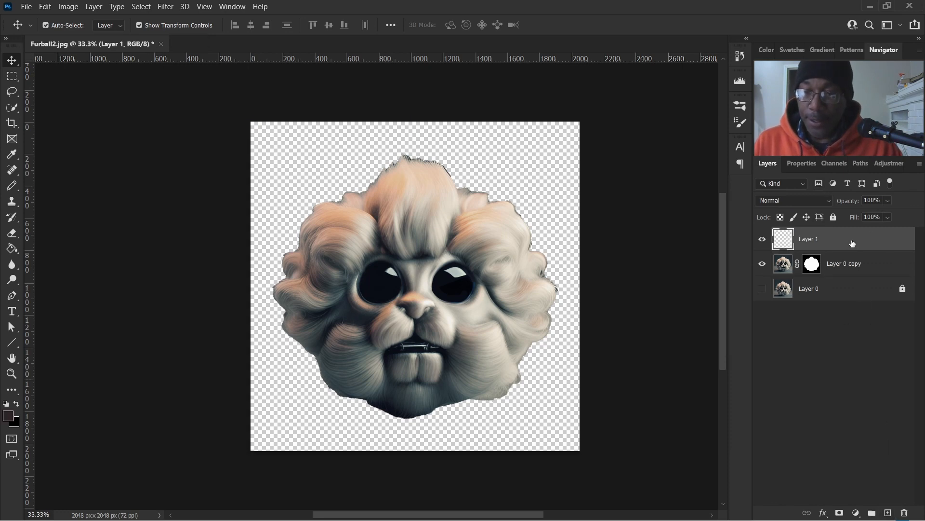
{"action": "left_click_drag", "start_coordinate": [852, 244], "coordinate": [858, 284]}
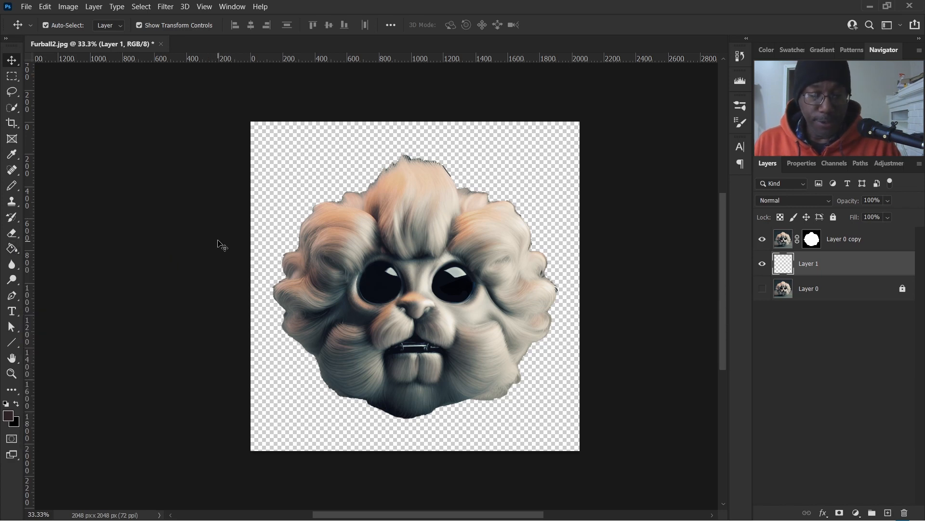
{"action": "key", "text": "g"}
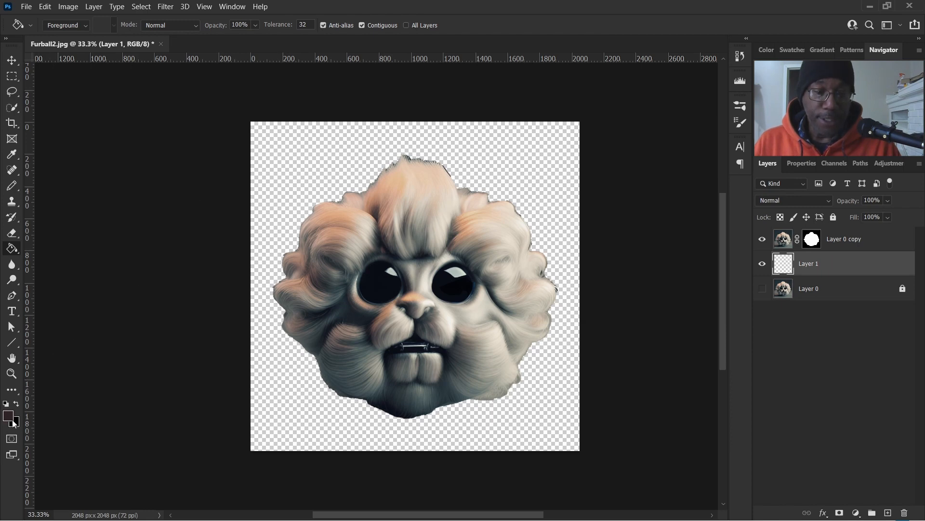
{"action": "left_click", "coordinate": [288, 169]}
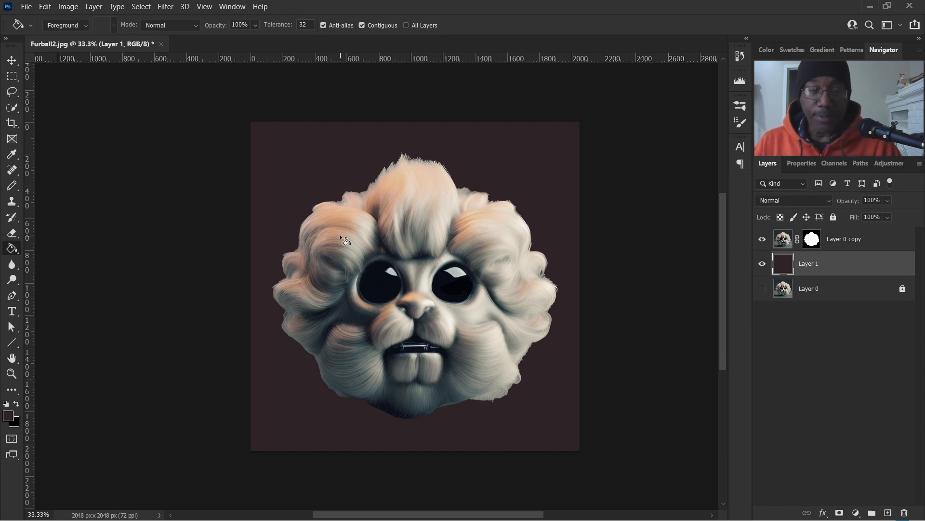
Show only Layer 0, hiding the fill layer and the masked copy, and move the masked copy to the bottom of the stack
{"action": "left_click", "coordinate": [762, 264]}
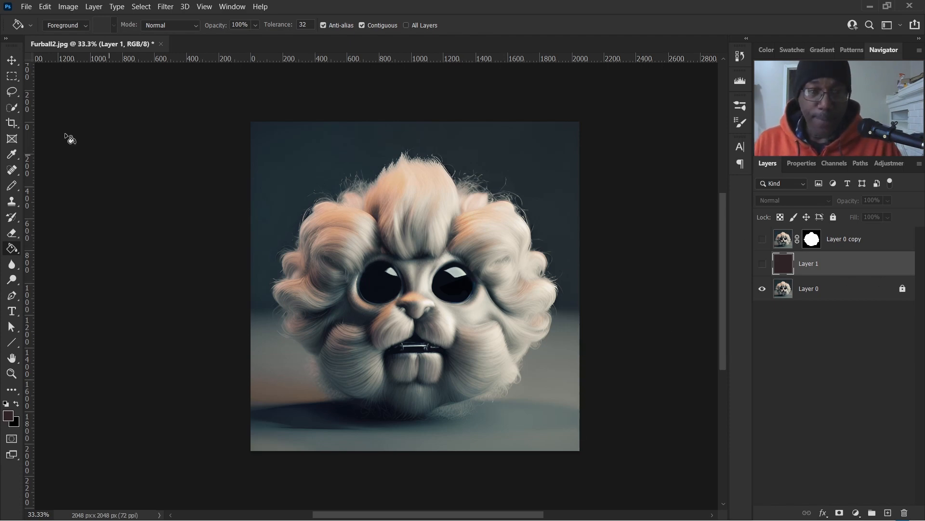
{"action": "left_click", "coordinate": [15, 111]}
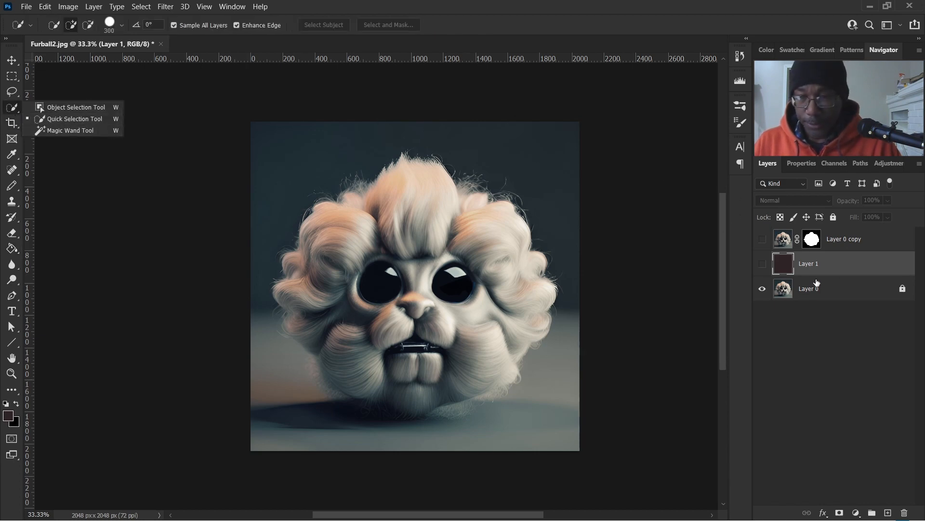
{"action": "left_click", "coordinate": [863, 241]}
{"action": "left_click_drag", "start_coordinate": [880, 246], "coordinate": [867, 303]}
Duplicate Layer 0, unlock the duplicate and hide the original
{"action": "left_click_drag", "start_coordinate": [854, 270], "coordinate": [888, 512]}
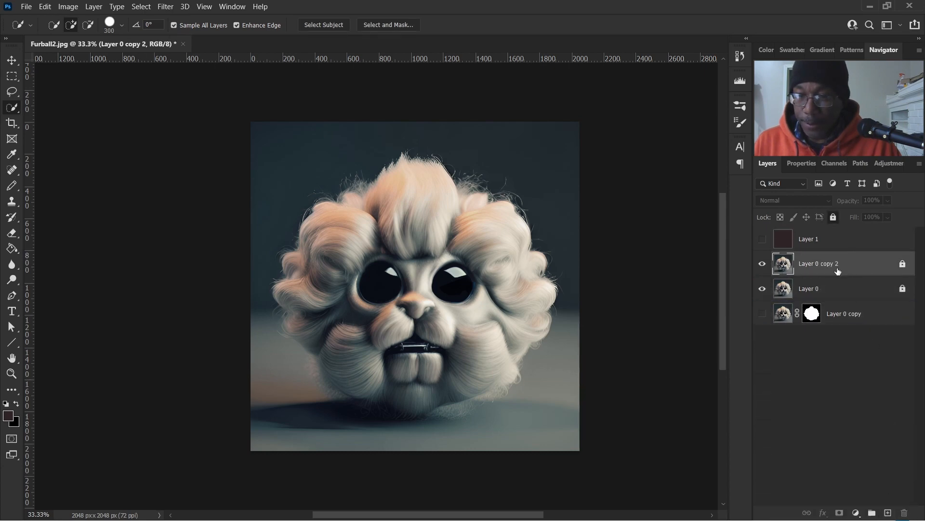
{"action": "left_click", "coordinate": [904, 264]}
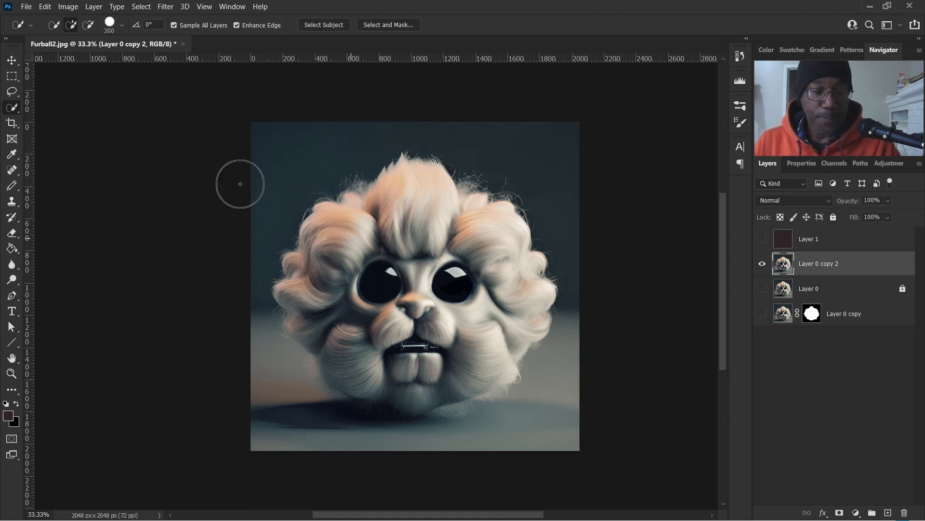
{"action": "left_click", "coordinate": [19, 110]}
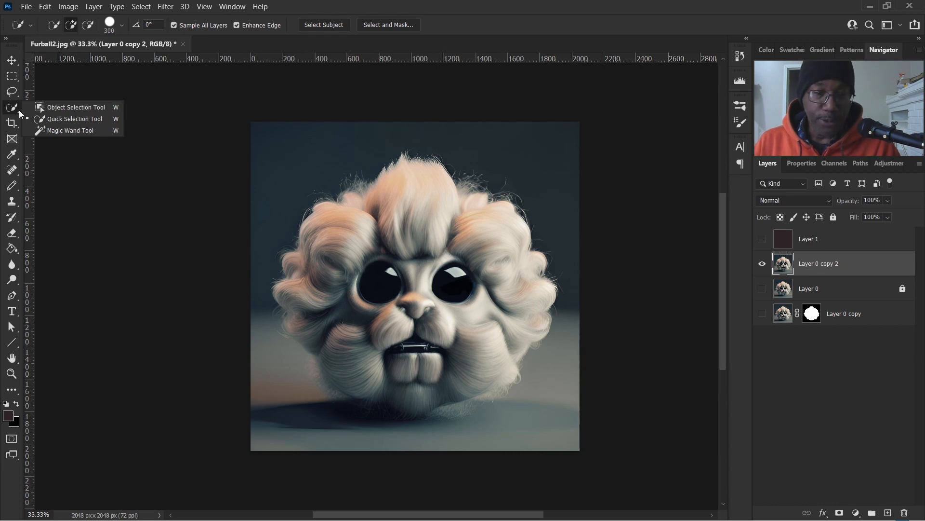
{"action": "left_click", "coordinate": [66, 119]}
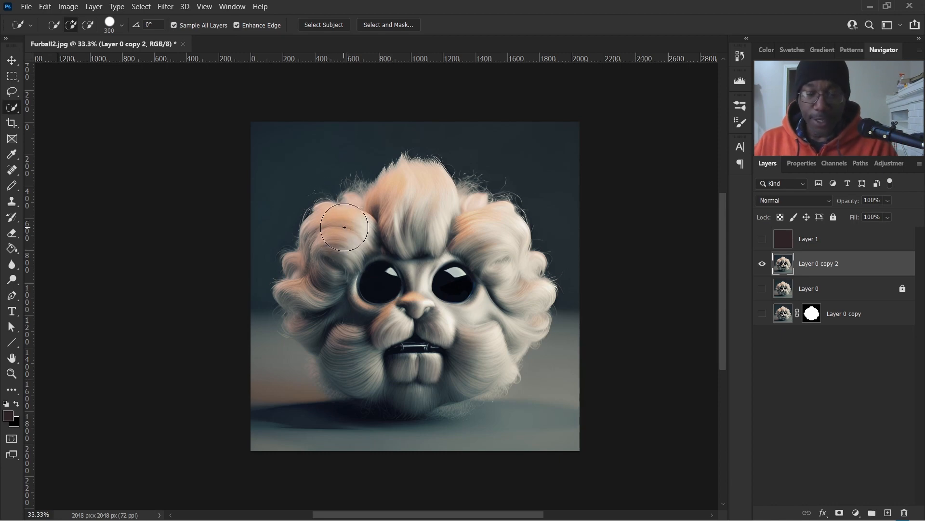
{"action": "key", "text": "bracketleft"}
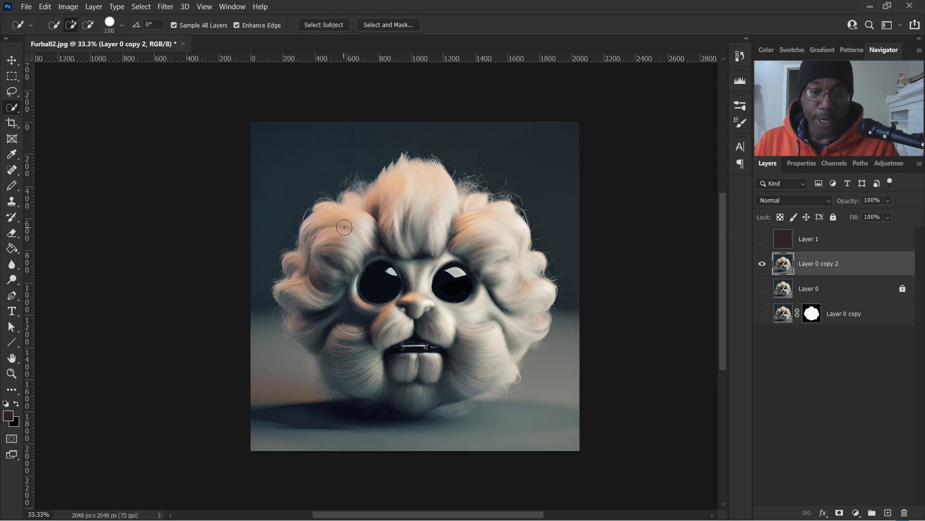
{"action": "left_click_drag", "start_coordinate": [326, 216], "coordinate": [394, 303]}
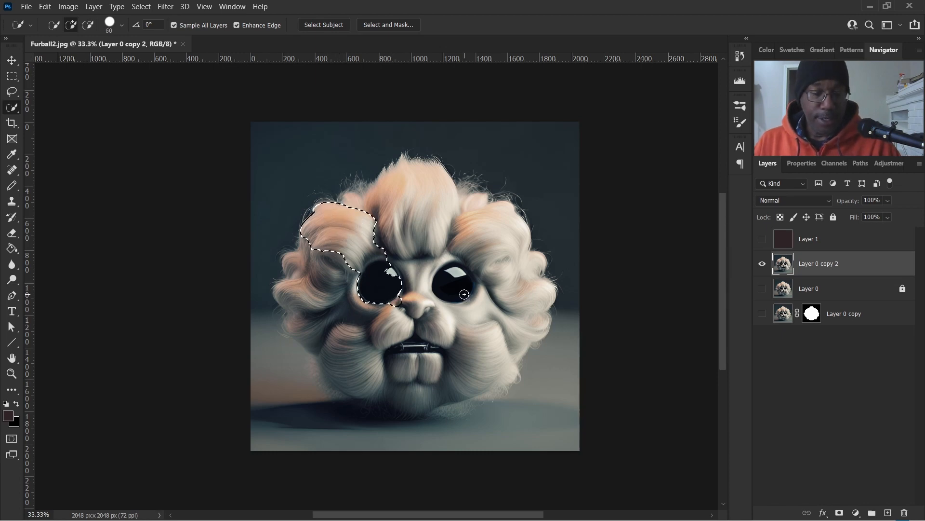
{"action": "key", "text": "ctrl+d"}
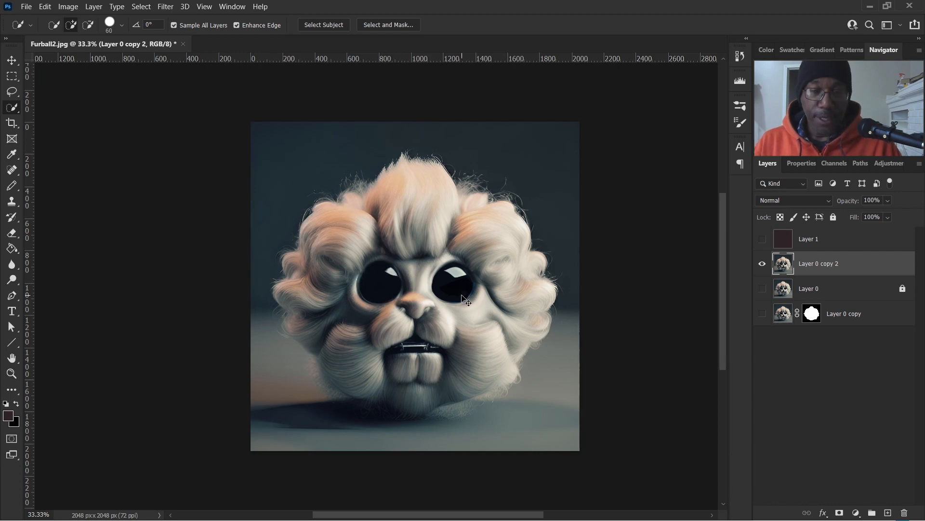
Set the Quick Selection brush size to 500 and paint a selection over the whole furball
{"action": "key", "text": "bracketright"}
{"action": "key", "text": "bracketright"}
{"action": "key", "text": "bracketright"}
{"action": "key", "text": "bracketright"}
{"action": "key", "text": "bracketright"}
{"action": "key", "text": "bracketright"}
{"action": "key", "text": "bracketright"}
{"action": "key", "text": "bracketright"}
{"action": "key", "text": "bracketright"}
{"action": "key", "text": "bracketright"}
{"action": "key", "text": "bracketright"}
{"action": "key", "text": "bracketright"}
{"action": "key", "text": "bracketright"}
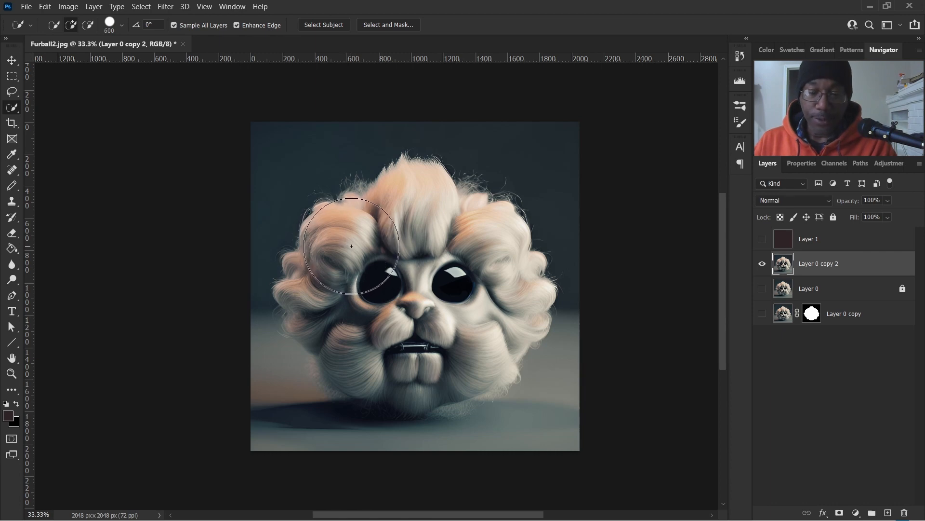
{"action": "key", "text": "bracketleft"}
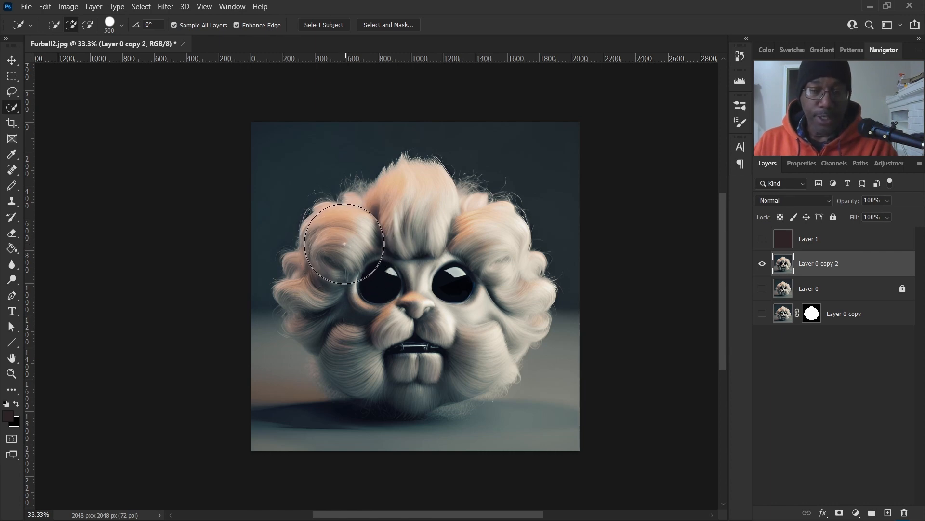
{"action": "mouse_move", "coordinate": [359, 273]}
{"action": "left_mouse_down"}
{"action": "mouse_move", "coordinate": [407, 316]}
{"action": "mouse_move", "coordinate": [367, 347]}
{"action": "mouse_move", "coordinate": [389, 352]}
{"action": "mouse_move", "coordinate": [337, 347]}
{"action": "mouse_move", "coordinate": [347, 314]}
{"action": "mouse_move", "coordinate": [364, 308]}
{"action": "mouse_move", "coordinate": [339, 309]}
{"action": "mouse_move", "coordinate": [424, 359]}
{"action": "mouse_move", "coordinate": [410, 391]}
{"action": "mouse_move", "coordinate": [459, 356]}
{"action": "mouse_move", "coordinate": [492, 357]}
{"action": "mouse_move", "coordinate": [472, 342]}
{"action": "mouse_move", "coordinate": [492, 299]}
{"action": "mouse_move", "coordinate": [516, 290]}
{"action": "mouse_move", "coordinate": [448, 212]}
{"action": "left_mouse_up"}
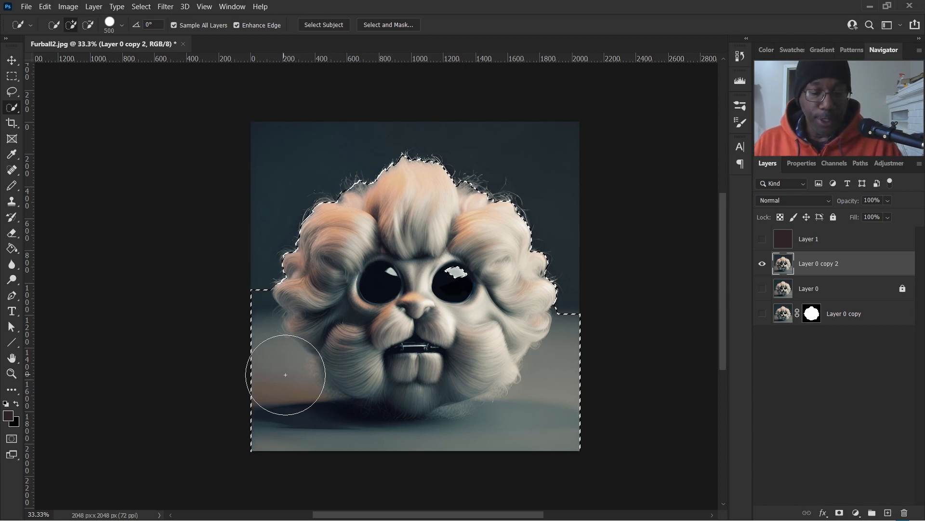
Subtract the floor area around the furball from the selection and include the missing highlight in the eye
{"action": "key", "text": "alt"}
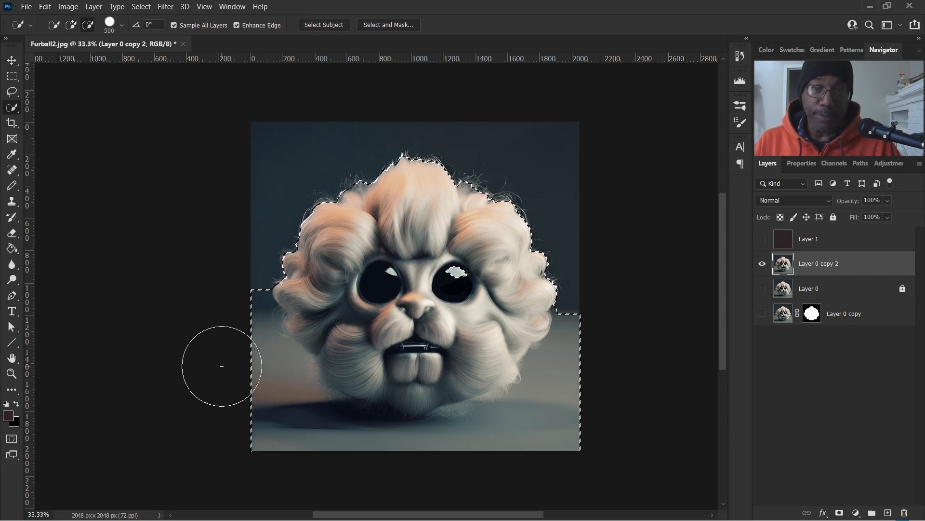
{"action": "key", "text": "alt"}
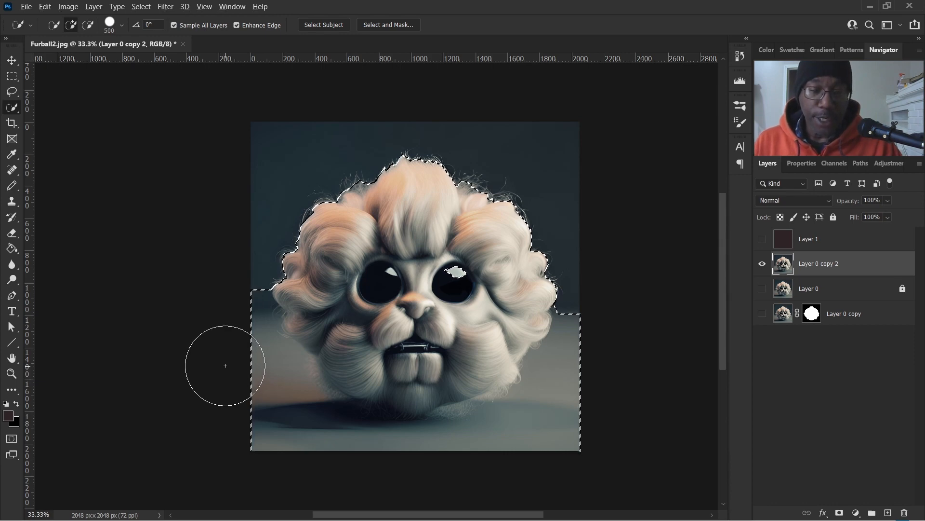
{"action": "mouse_move", "coordinate": [227, 368]}
{"action": "left_mouse_down"}
{"action": "mouse_move", "coordinate": [262, 424]}
{"action": "mouse_move", "coordinate": [304, 446]}
{"action": "mouse_move", "coordinate": [502, 467]}
{"action": "mouse_move", "coordinate": [506, 507]}
{"action": "mouse_move", "coordinate": [578, 444]}
{"action": "left_mouse_up"}
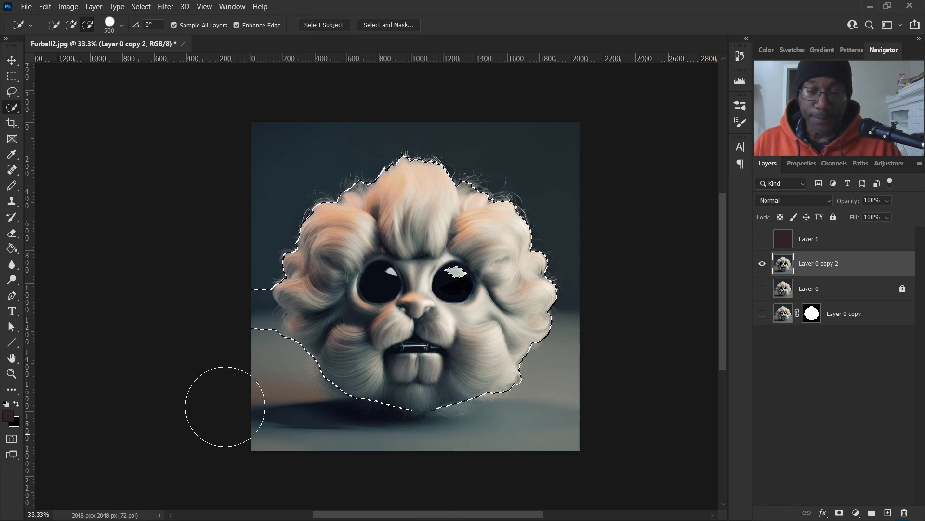
{"action": "left_click_drag", "start_coordinate": [209, 329], "coordinate": [227, 310]}
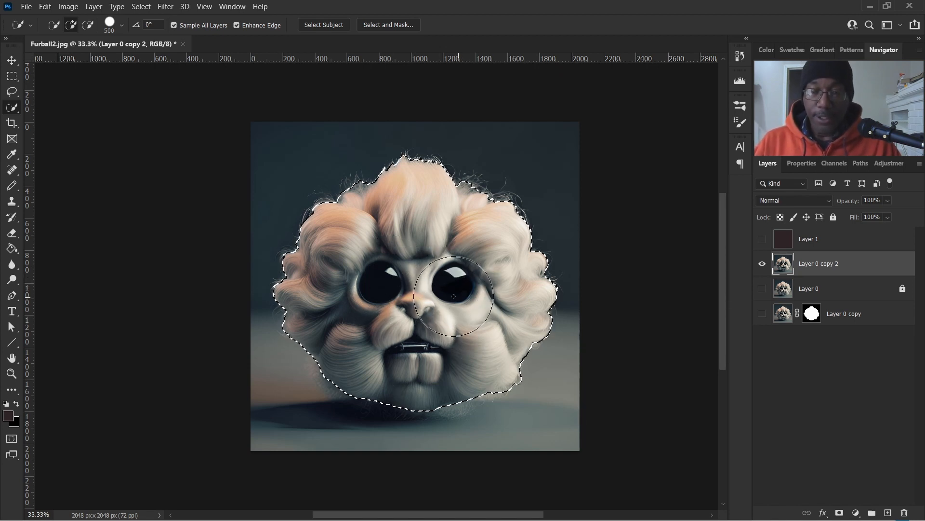
Open the selection in Select and Mask and paint the stray hairs on the furball's upper-left edge with the Refine Edge Brush at size 150
{"action": "left_click", "coordinate": [388, 25]}
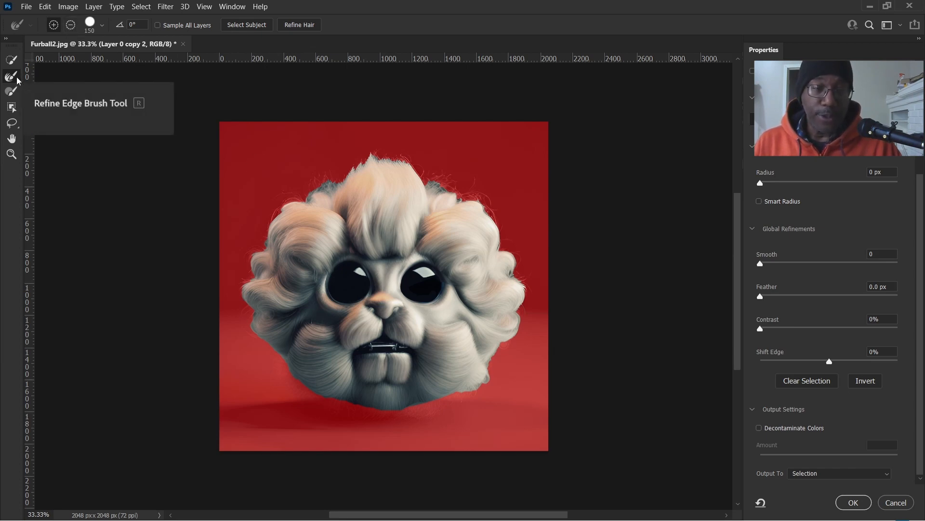
{"action": "scroll", "coordinate": [322, 179], "scroll_direction": "up", "scroll_amount": 5}
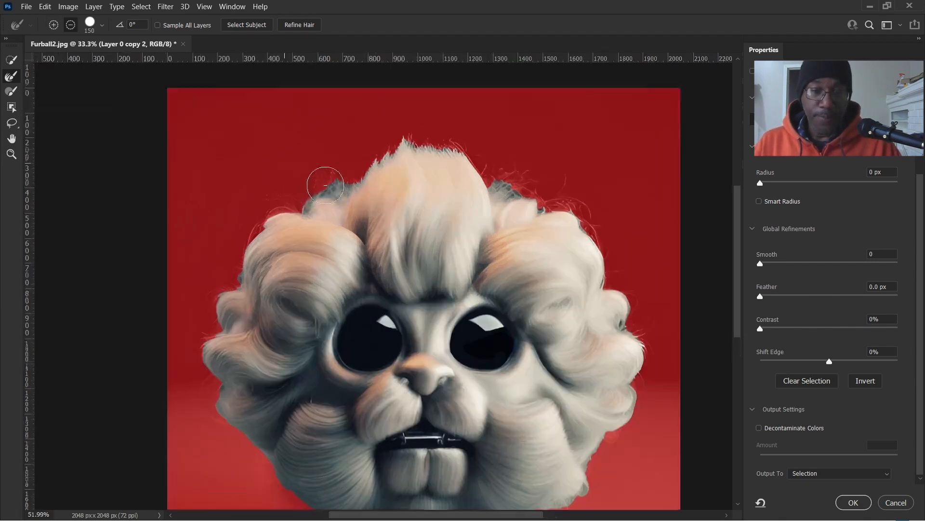
{"action": "scroll", "coordinate": [314, 183], "scroll_direction": "up", "scroll_amount": 1}
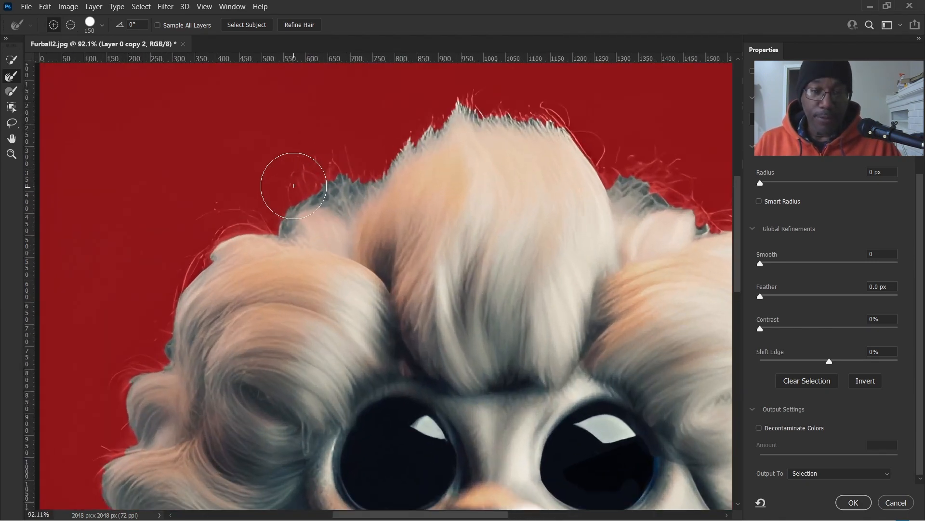
{"action": "mouse_move", "coordinate": [285, 172]}
{"action": "left_mouse_down"}
{"action": "mouse_move", "coordinate": [341, 150]}
{"action": "mouse_move", "coordinate": [244, 141]}
{"action": "left_mouse_up"}
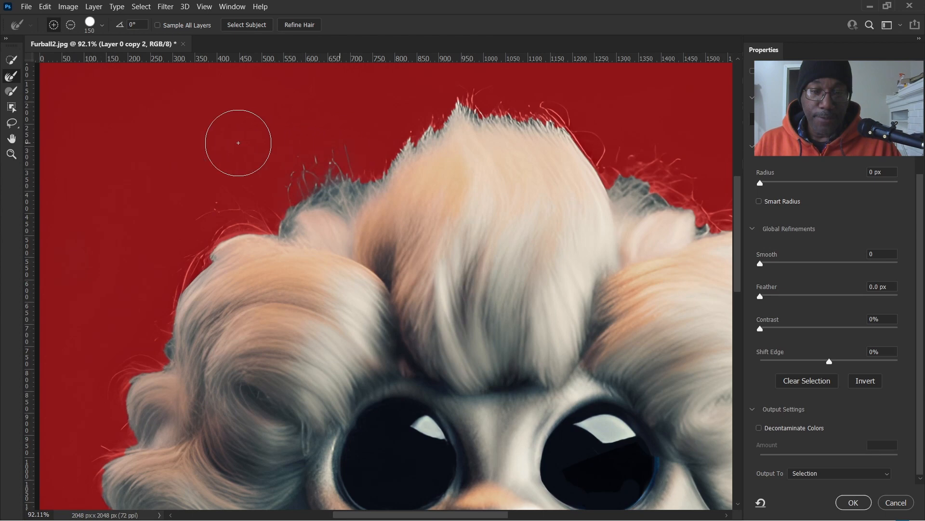
{"action": "mouse_move", "coordinate": [181, 225]}
{"action": "left_mouse_down"}
{"action": "mouse_move", "coordinate": [186, 212]}
{"action": "mouse_move", "coordinate": [248, 192]}
{"action": "left_mouse_up"}
{"action": "left_click_drag", "start_coordinate": [168, 184], "coordinate": [196, 238]}
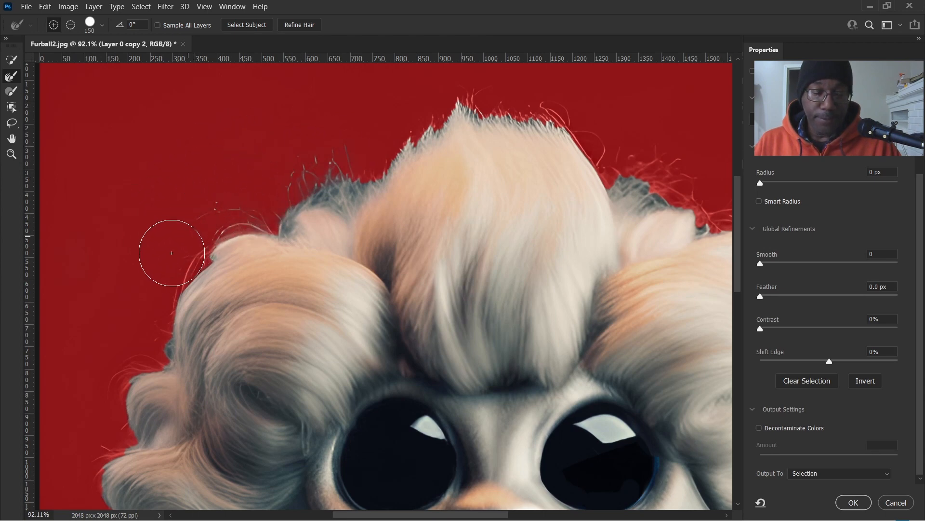
Paint the stray hairs along the furball's left edge with the Refine Edge Brush
{"action": "scroll", "coordinate": [145, 244], "scroll_direction": "down", "scroll_amount": 3}
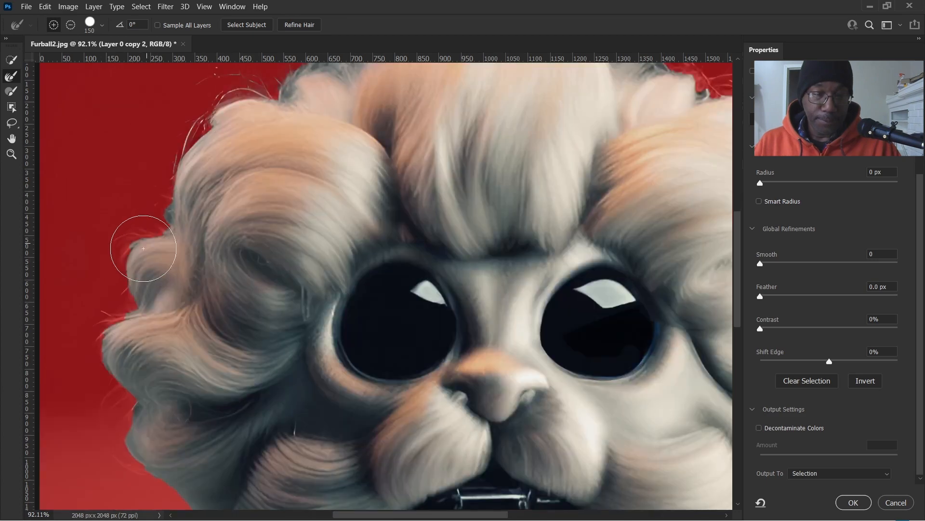
{"action": "mouse_move", "coordinate": [108, 235]}
{"action": "left_mouse_down"}
{"action": "mouse_move", "coordinate": [107, 217]}
{"action": "mouse_move", "coordinate": [132, 201]}
{"action": "mouse_move", "coordinate": [145, 149]}
{"action": "mouse_move", "coordinate": [186, 126]}
{"action": "left_mouse_up"}
{"action": "scroll", "coordinate": [186, 127], "scroll_direction": "down", "scroll_amount": 1}
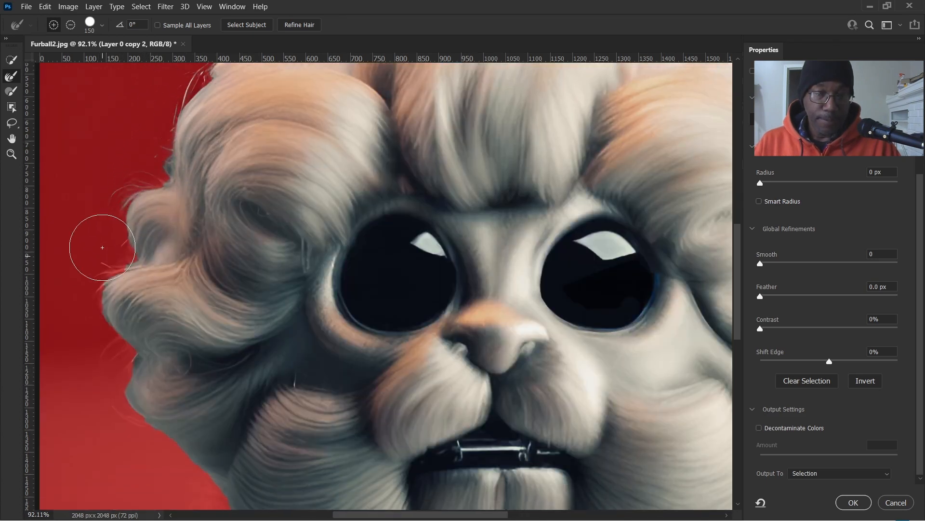
{"action": "mouse_move", "coordinate": [86, 262]}
{"action": "left_mouse_down"}
{"action": "mouse_move", "coordinate": [104, 341]}
{"action": "mouse_move", "coordinate": [115, 356]}
{"action": "left_mouse_up"}
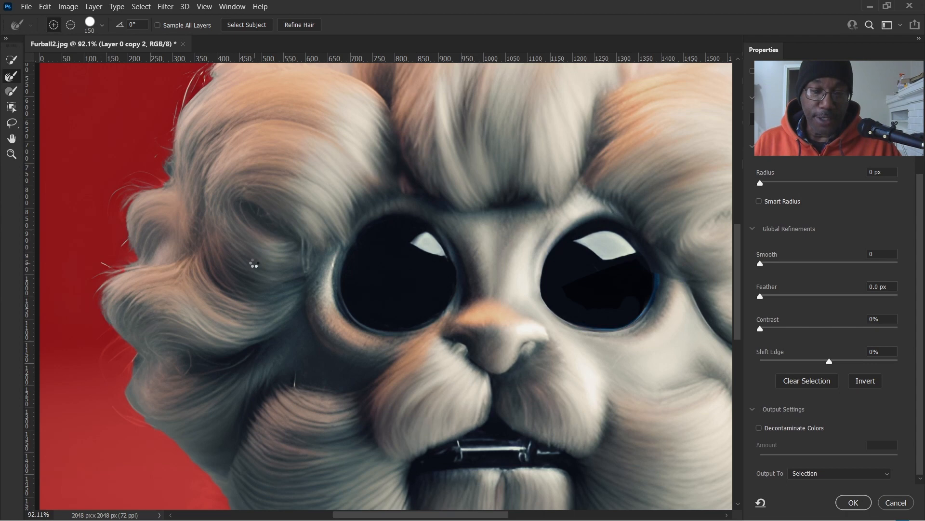
Refine the hair along the furball's lower-left cheek and underside with the Refine Edge Brush
{"action": "scroll", "coordinate": [249, 259], "scroll_direction": "down", "scroll_amount": 2}
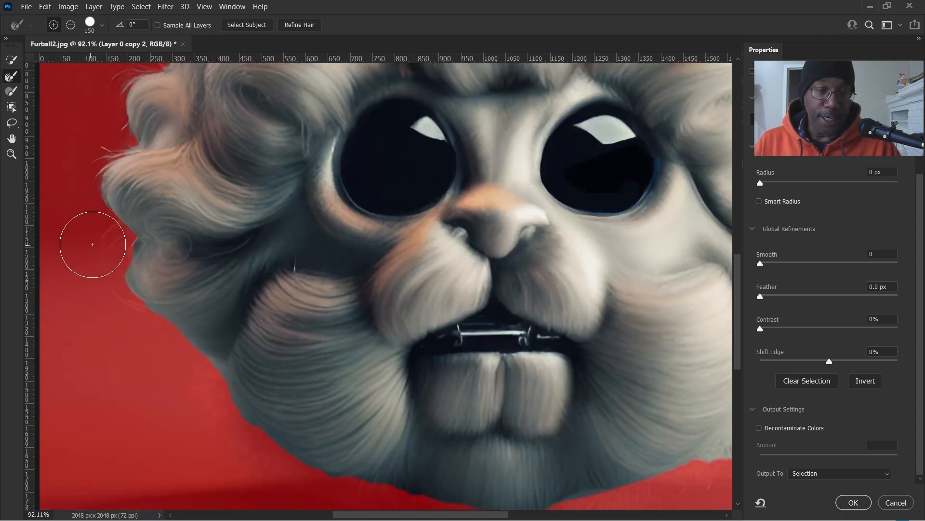
{"action": "left_click_drag", "start_coordinate": [73, 268], "coordinate": [108, 321]}
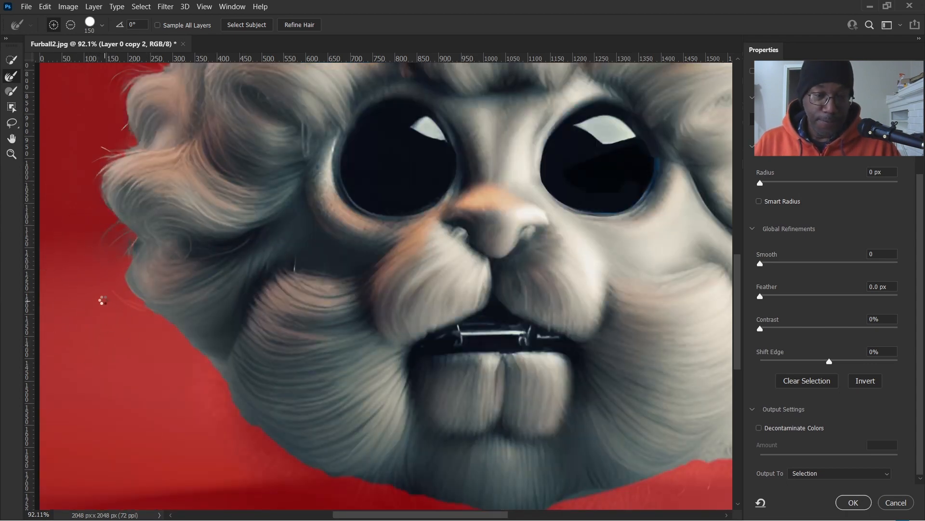
{"action": "mouse_move", "coordinate": [93, 289]}
{"action": "left_mouse_down"}
{"action": "mouse_move", "coordinate": [106, 317]}
{"action": "mouse_move", "coordinate": [132, 337]}
{"action": "mouse_move", "coordinate": [131, 366]}
{"action": "left_mouse_up"}
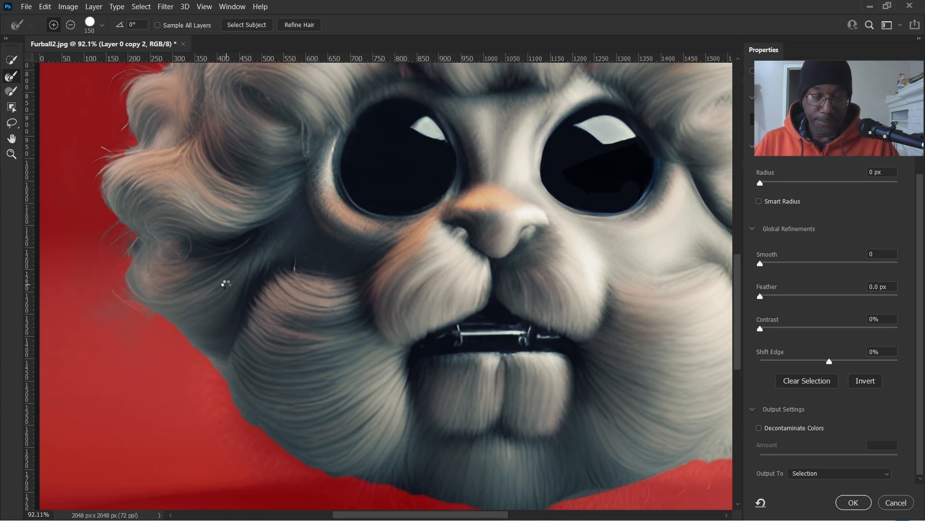
{"action": "scroll", "coordinate": [221, 285], "scroll_direction": "down", "scroll_amount": 4}
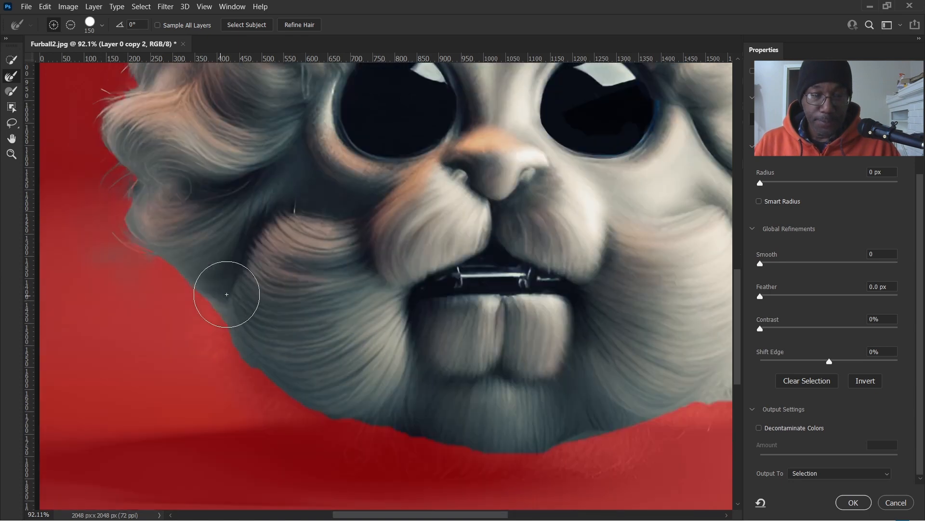
{"action": "mouse_move", "coordinate": [201, 303]}
{"action": "left_mouse_down"}
{"action": "mouse_move", "coordinate": [252, 366]}
{"action": "mouse_move", "coordinate": [311, 386]}
{"action": "mouse_move", "coordinate": [262, 392]}
{"action": "left_mouse_up"}
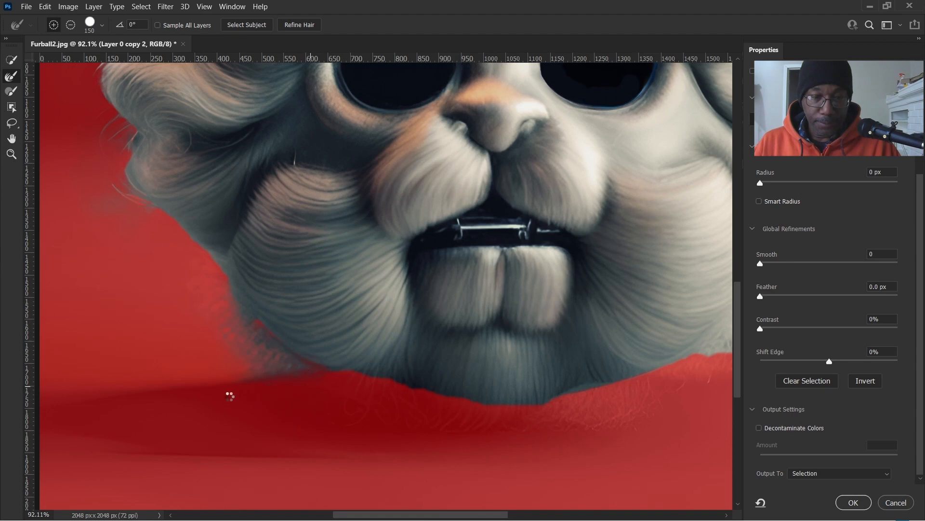
Brush the hair edges from the furball's lower-right underside up along its right side with the Refine Edge Brush
{"action": "scroll", "coordinate": [216, 366], "scroll_direction": "down", "scroll_amount": 3}
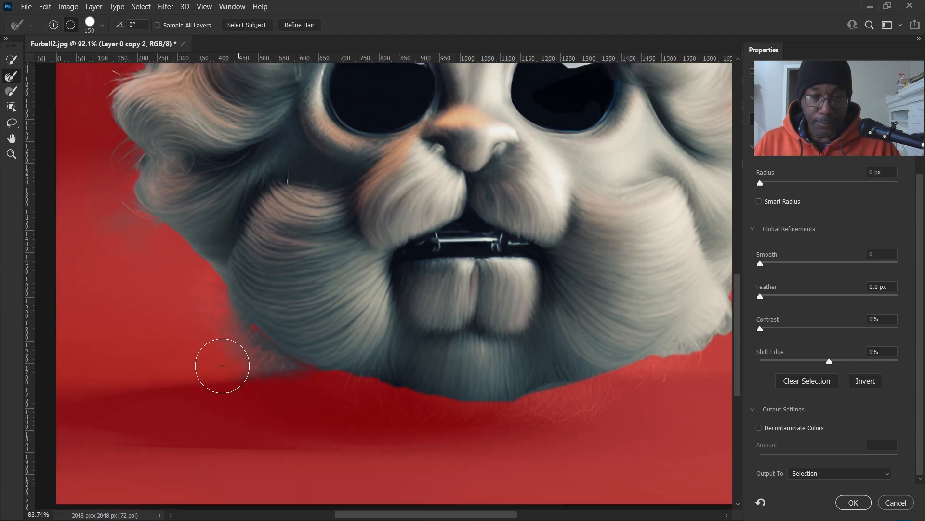
{"action": "mouse_move", "coordinate": [612, 366]}
{"action": "left_mouse_down"}
{"action": "mouse_move", "coordinate": [591, 368]}
{"action": "mouse_move", "coordinate": [641, 352]}
{"action": "left_mouse_up"}
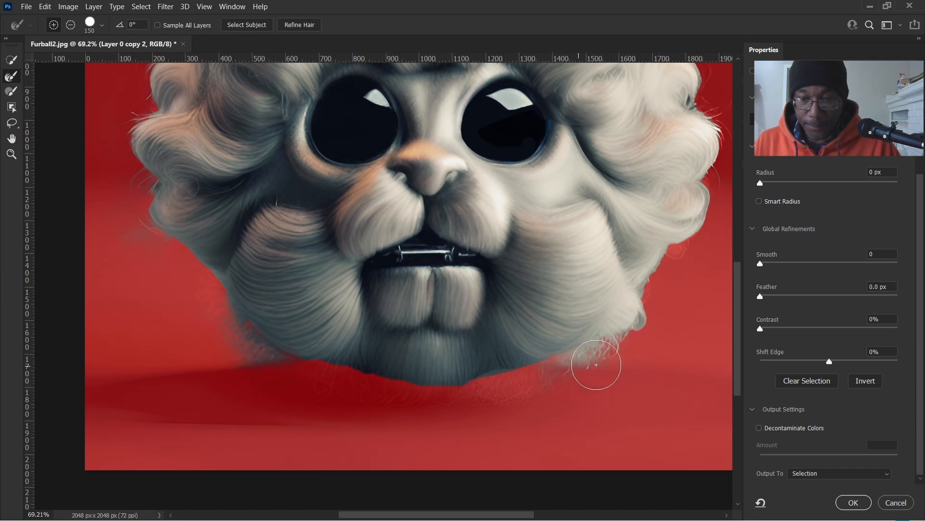
{"action": "scroll", "coordinate": [597, 381], "scroll_direction": "right", "scroll_amount": 2}
{"action": "scroll", "coordinate": [598, 351], "scroll_direction": "down", "scroll_amount": 2}
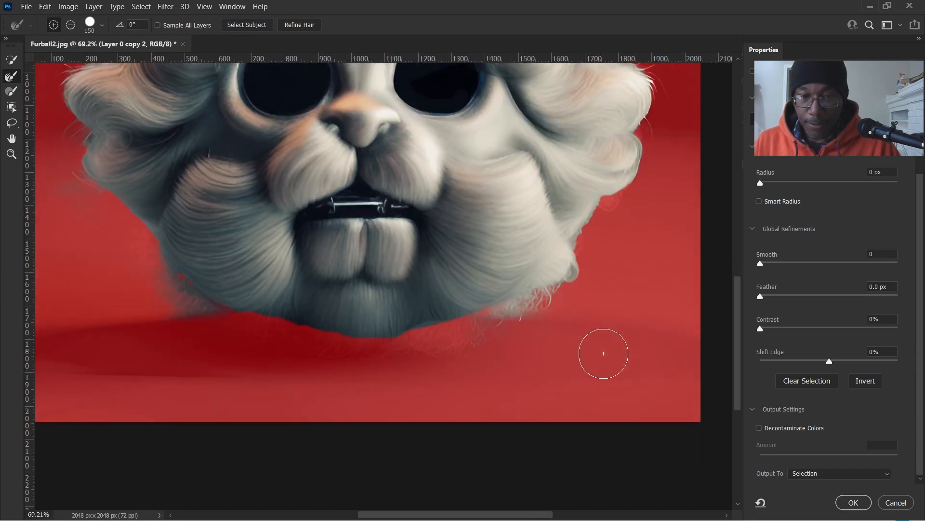
{"action": "scroll", "coordinate": [603, 353], "scroll_direction": "up", "scroll_amount": 5}
{"action": "left_click_drag", "start_coordinate": [618, 331], "coordinate": [663, 271]}
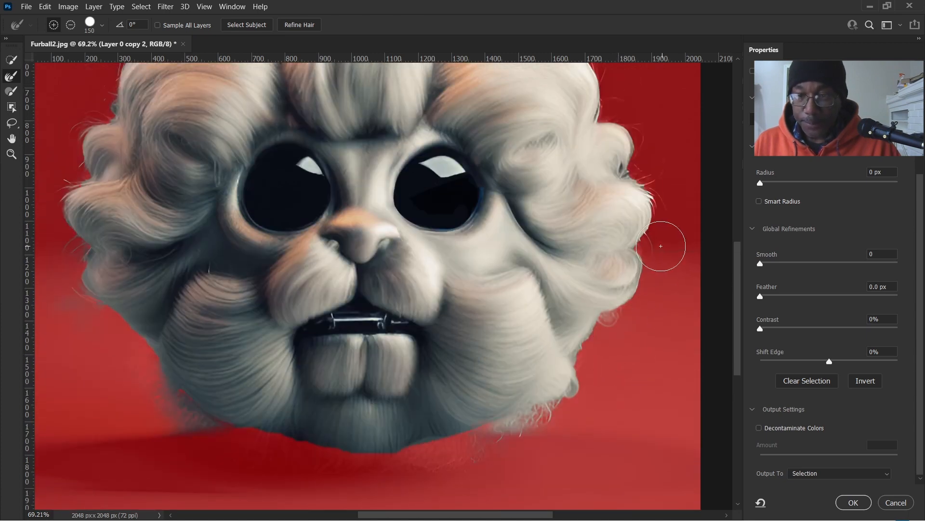
{"action": "mouse_move", "coordinate": [652, 156]}
{"action": "left_mouse_down"}
{"action": "mouse_move", "coordinate": [652, 132]}
{"action": "mouse_move", "coordinate": [630, 95]}
{"action": "left_mouse_up"}
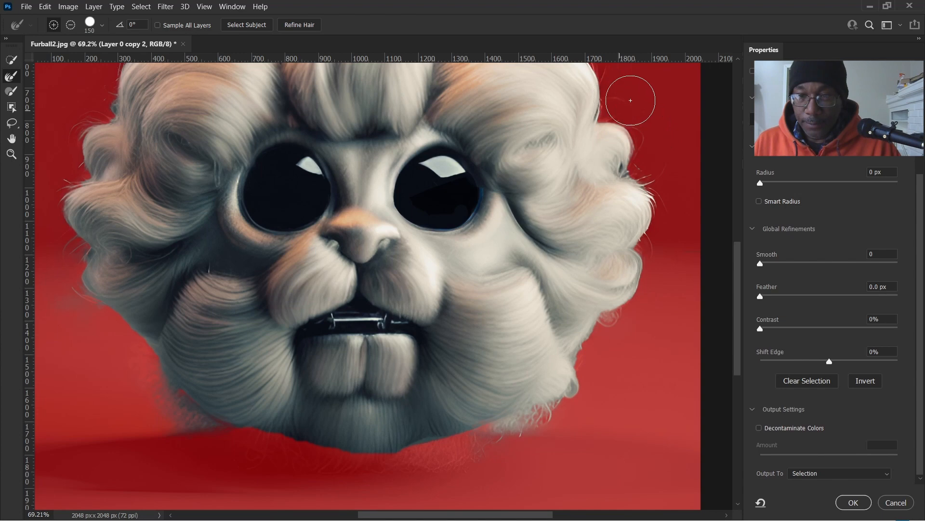
Refine the flyaway hairs on the furball's upper-right curls and across the top tuft
{"action": "scroll", "coordinate": [640, 376], "scroll_direction": "up", "scroll_amount": 3}
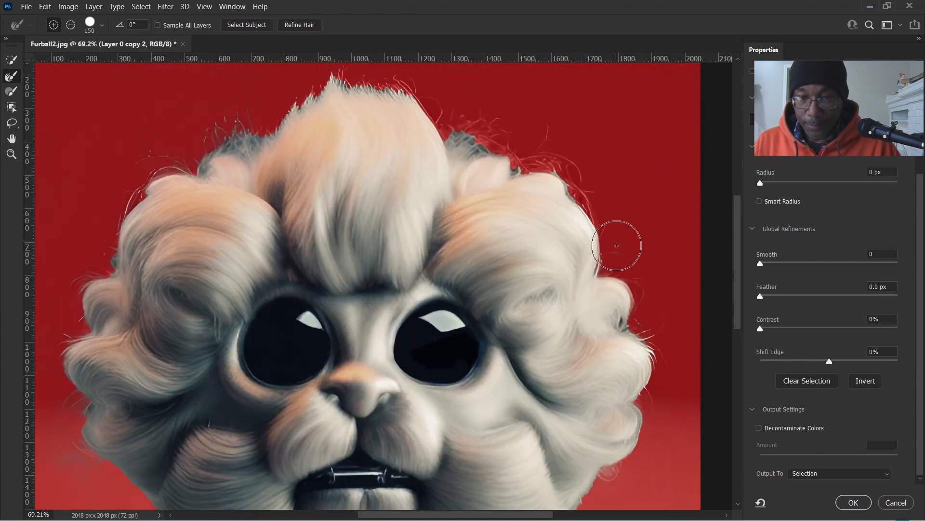
{"action": "mouse_move", "coordinate": [608, 192]}
{"action": "left_mouse_down"}
{"action": "mouse_move", "coordinate": [570, 162]}
{"action": "mouse_move", "coordinate": [455, 114]}
{"action": "mouse_move", "coordinate": [430, 68]}
{"action": "left_mouse_up"}
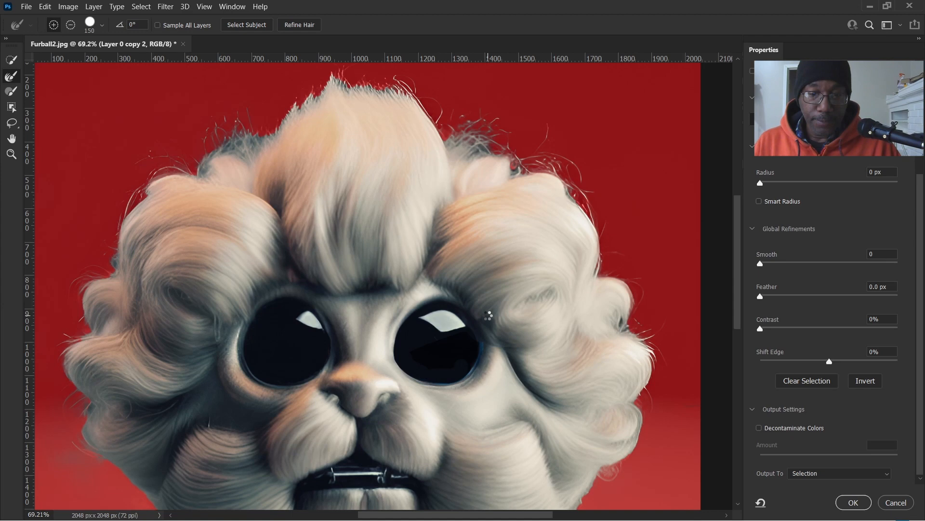
{"action": "scroll", "coordinate": [424, 294], "scroll_direction": "up", "scroll_amount": 5}
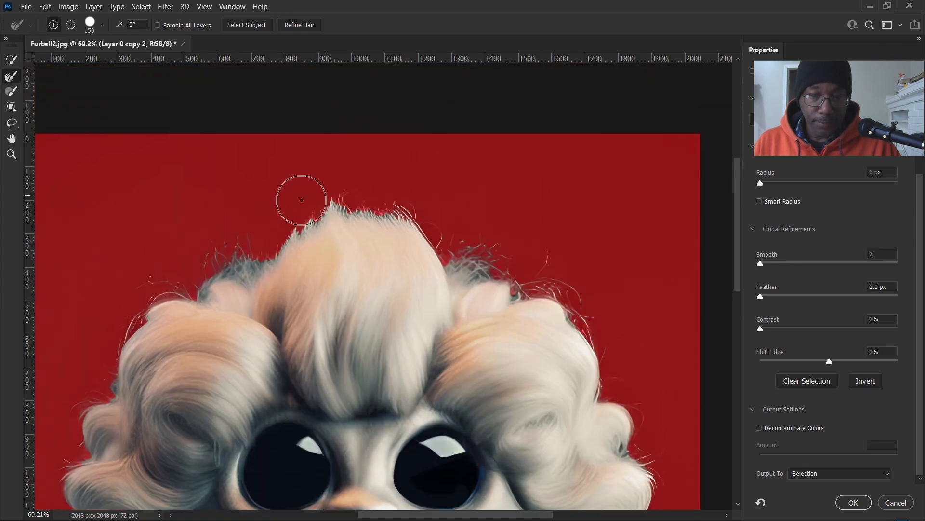
{"action": "mouse_move", "coordinate": [285, 212]}
{"action": "left_mouse_down"}
{"action": "mouse_move", "coordinate": [328, 189]}
{"action": "mouse_move", "coordinate": [363, 185]}
{"action": "mouse_move", "coordinate": [412, 199]}
{"action": "mouse_move", "coordinate": [467, 232]}
{"action": "mouse_move", "coordinate": [593, 221]}
{"action": "left_mouse_up"}
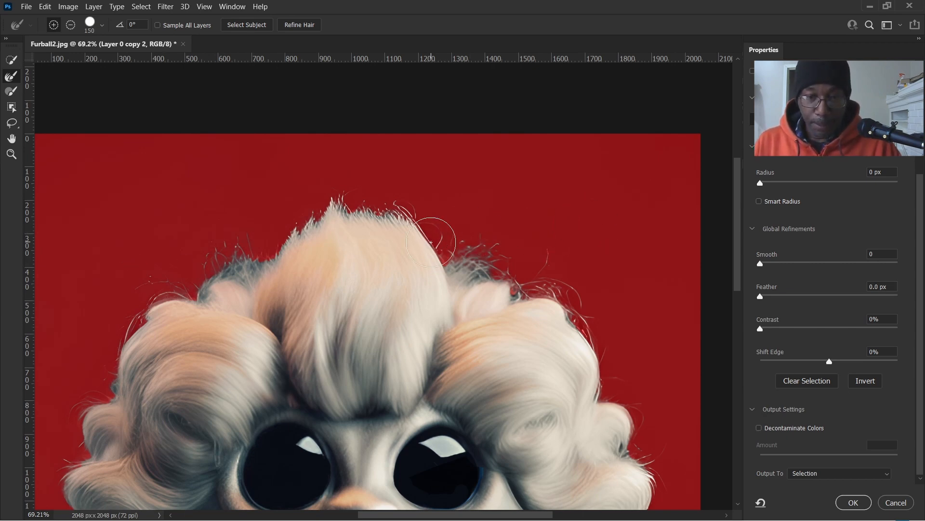
Switch the Refine Edge Brush to subtract and remove the background haze around the furball's lower-left edge and underside
{"action": "scroll", "coordinate": [431, 242], "scroll_direction": "down", "scroll_amount": 2}
{"action": "scroll", "coordinate": [408, 264], "scroll_direction": "down", "scroll_amount": 3}
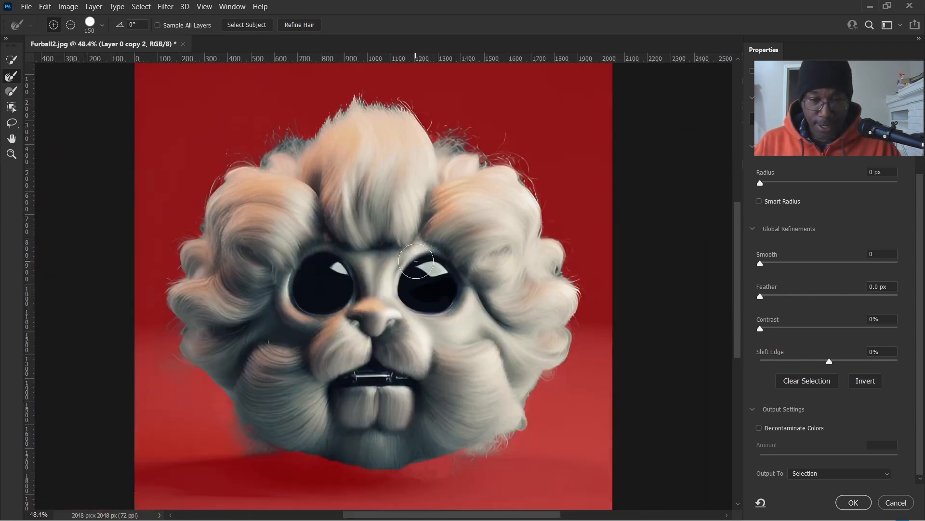
{"action": "scroll", "coordinate": [415, 261], "scroll_direction": "down", "scroll_amount": 2}
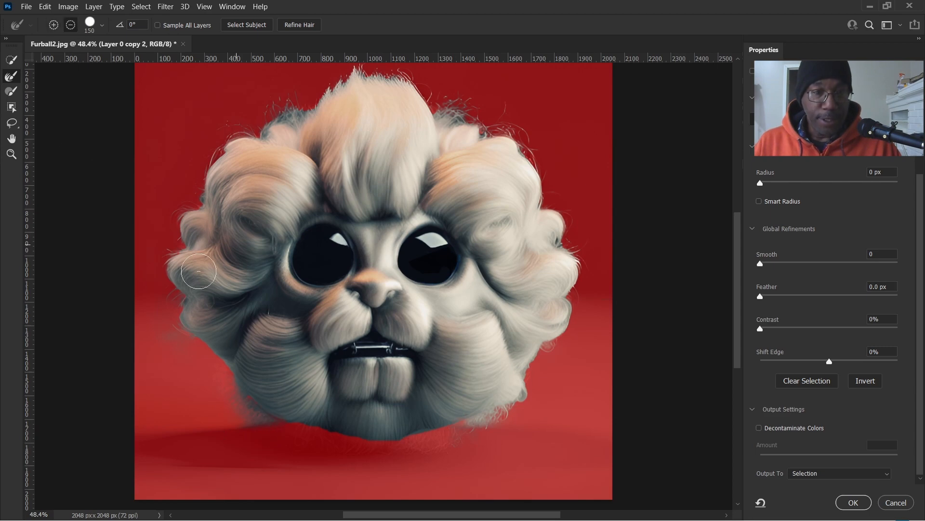
{"action": "left_click", "coordinate": [72, 25]}
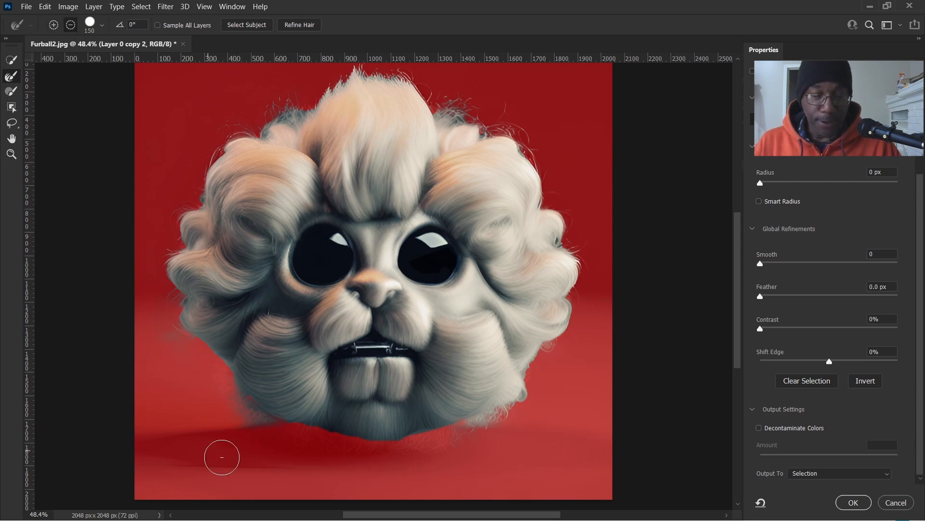
{"action": "left_click", "coordinate": [262, 445]}
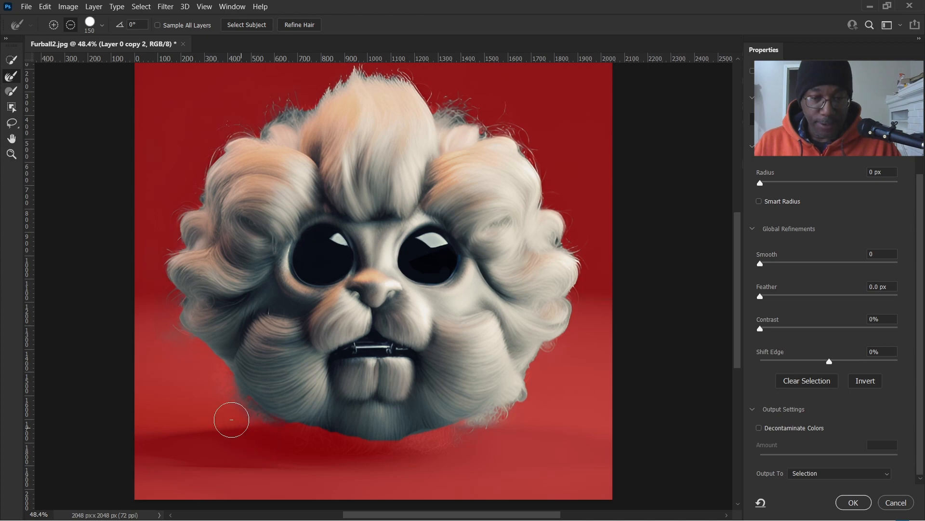
{"action": "left_click", "coordinate": [203, 413]}
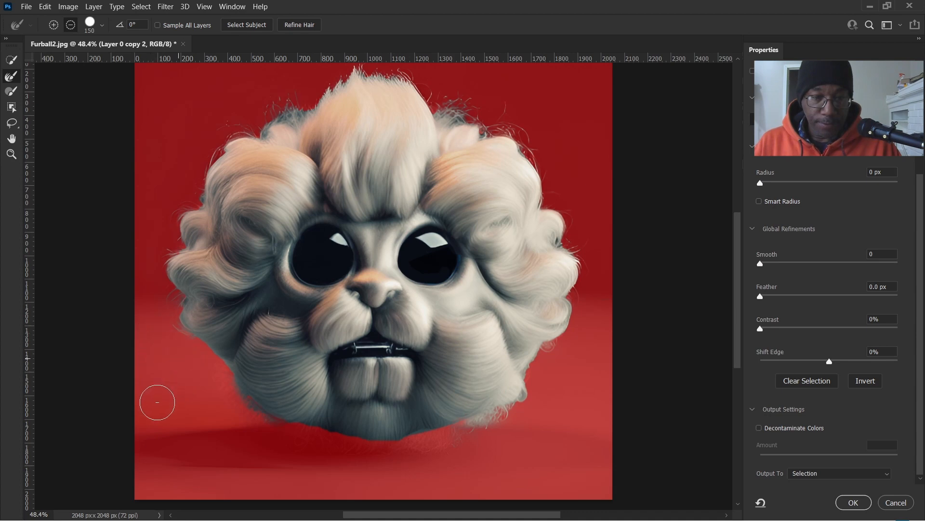
{"action": "left_click", "coordinate": [444, 465]}
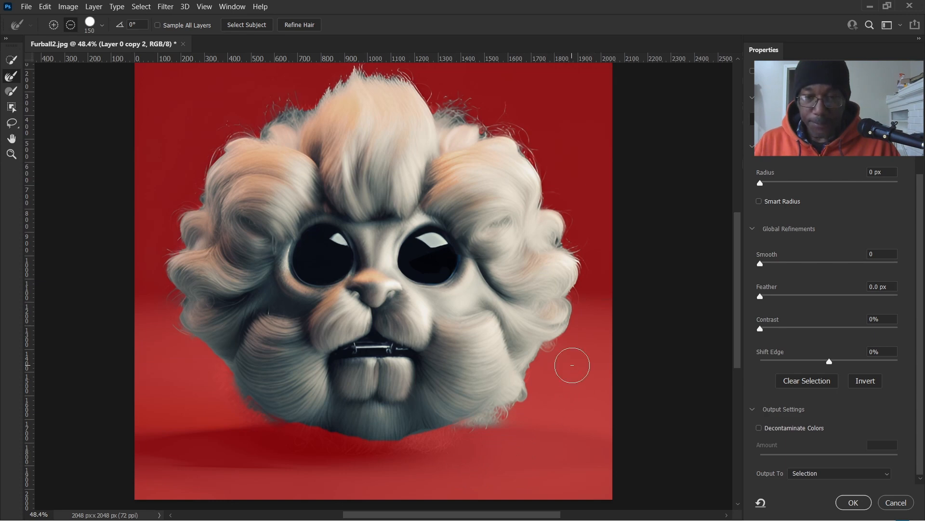
Return the Refine Edge Brush to add mode, reduce its size to 80 and refine the small curl on the lower-right edge
{"action": "scroll", "coordinate": [547, 356], "scroll_direction": "up", "scroll_amount": 5}
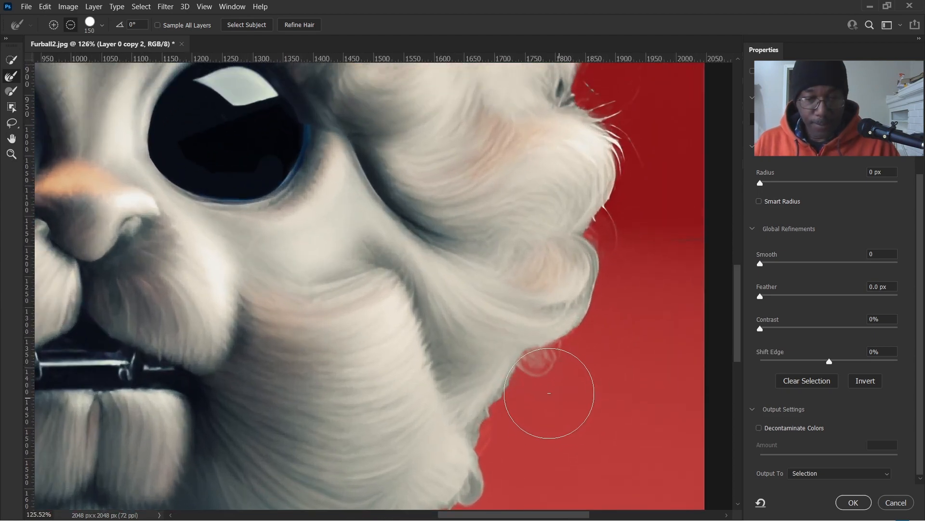
{"action": "left_click", "coordinate": [55, 25]}
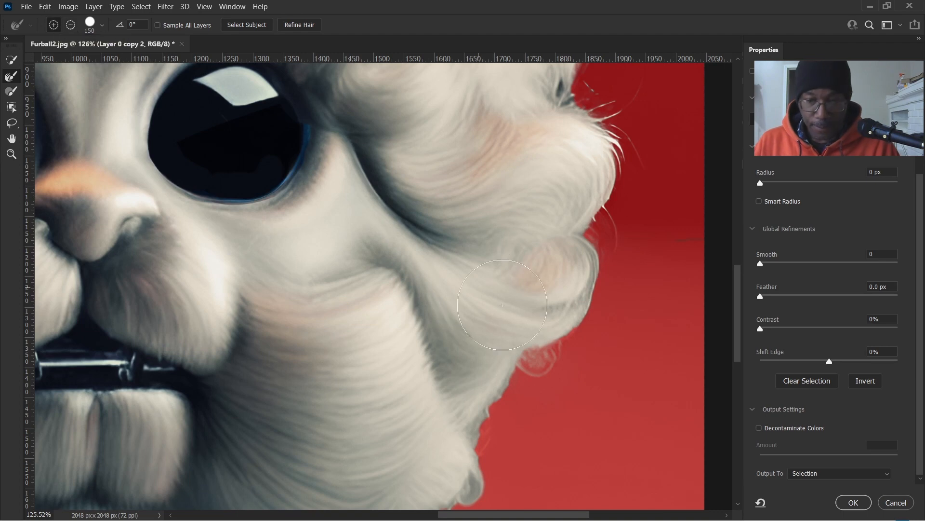
{"action": "key", "text": "bracketleft"}
{"action": "key", "text": "bracketleft"}
{"action": "key", "text": "bracketleft"}
{"action": "key", "text": "bracketleft"}
{"action": "left_click_drag", "start_coordinate": [535, 351], "coordinate": [511, 304]}
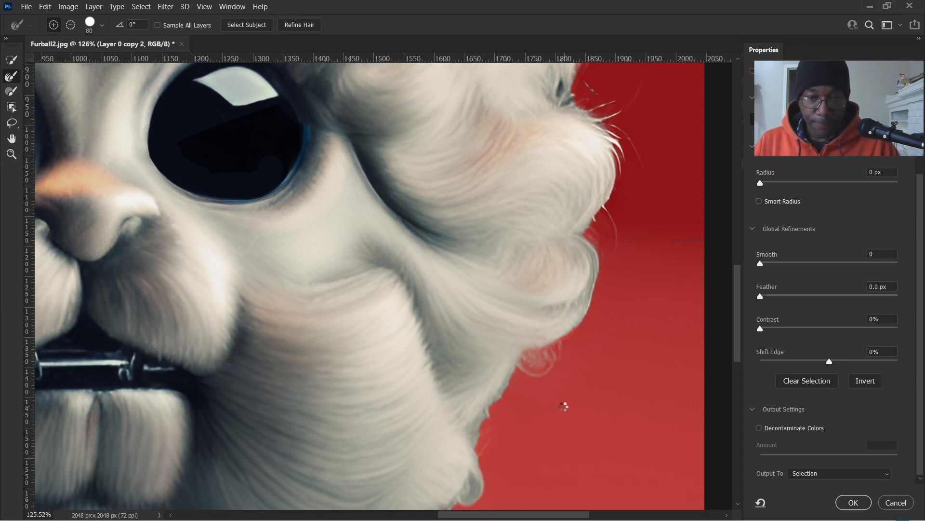
Inspect the refined hair edges around the whole furball, especially along the top
{"action": "scroll", "coordinate": [563, 407], "scroll_direction": "down", "scroll_amount": 5}
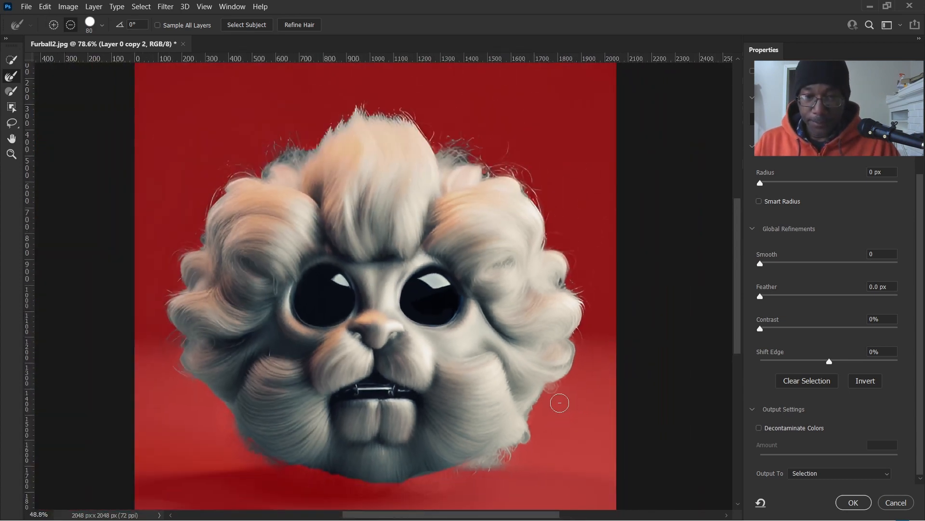
{"action": "scroll", "coordinate": [444, 289], "scroll_direction": "down", "scroll_amount": 1}
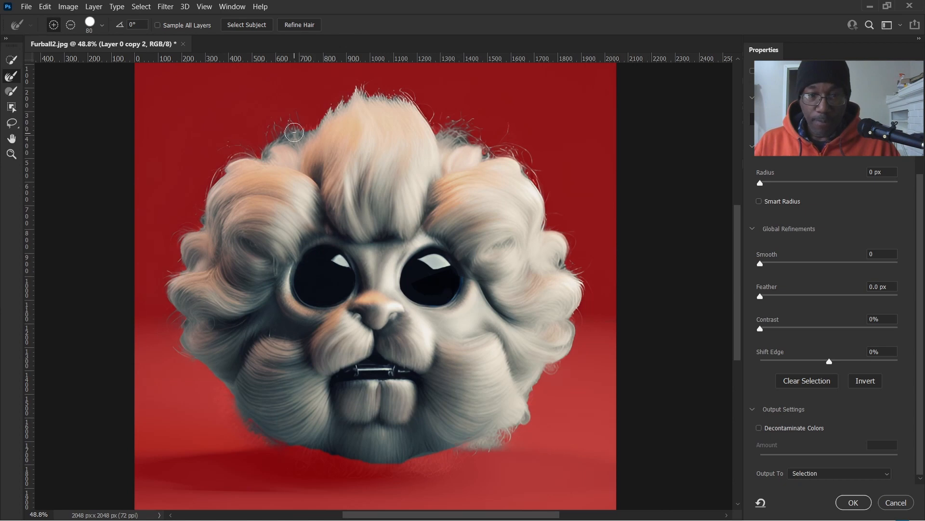
{"action": "scroll", "coordinate": [294, 131], "scroll_direction": "up", "scroll_amount": 2}
{"action": "scroll", "coordinate": [313, 142], "scroll_direction": "up", "scroll_amount": 2}
{"action": "scroll", "coordinate": [333, 152], "scroll_direction": "down", "scroll_amount": 1}
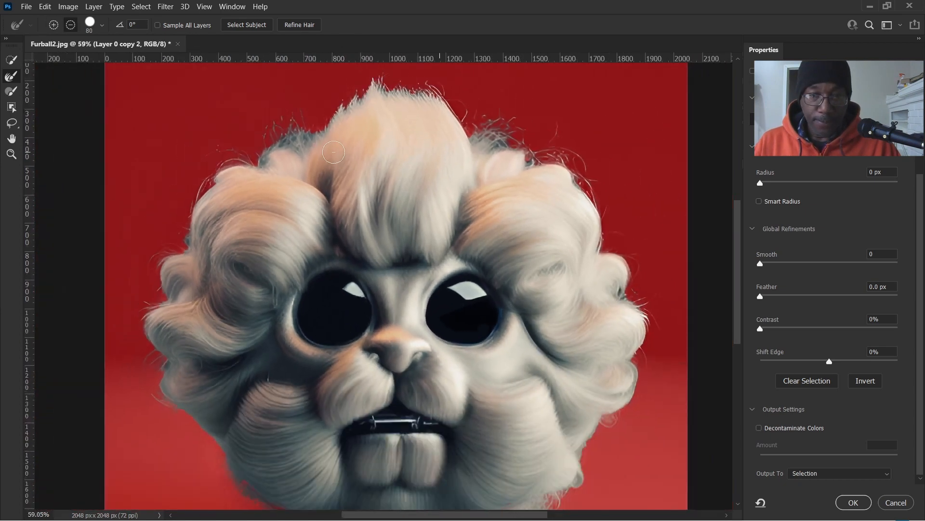
{"action": "scroll", "coordinate": [334, 152], "scroll_direction": "down", "scroll_amount": 2}
{"action": "scroll", "coordinate": [447, 272], "scroll_direction": "down", "scroll_amount": 1}
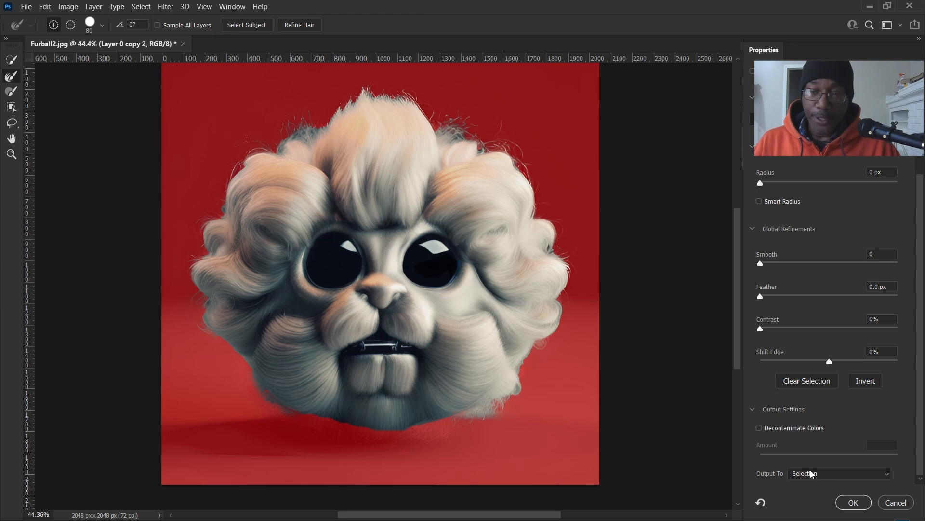
Output the refined selection as a New Layer with Layer Mask
{"action": "left_click", "coordinate": [854, 473]}
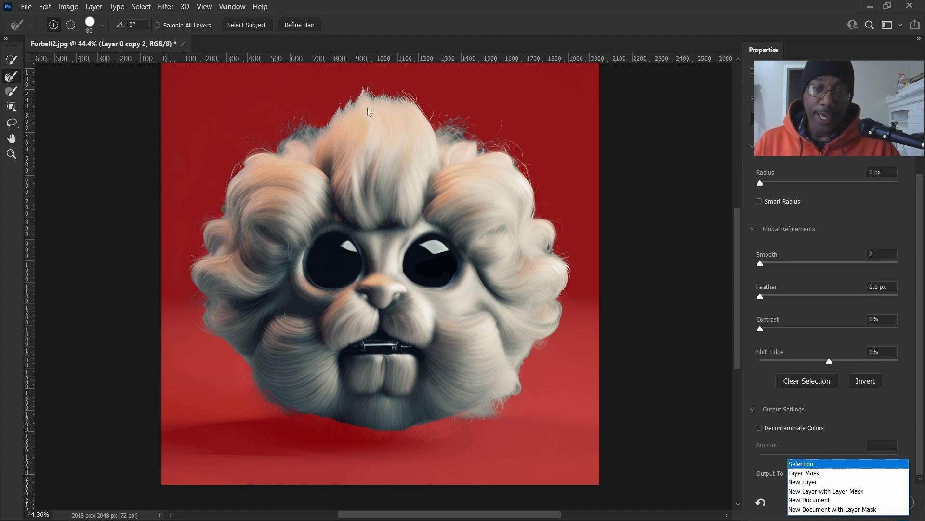
{"action": "left_click", "coordinate": [849, 491]}
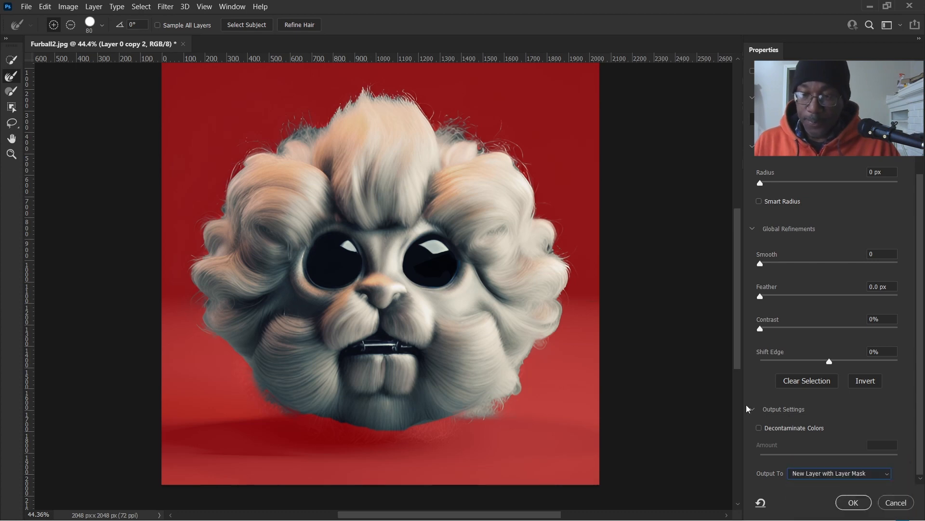
{"action": "left_click", "coordinate": [853, 503]}
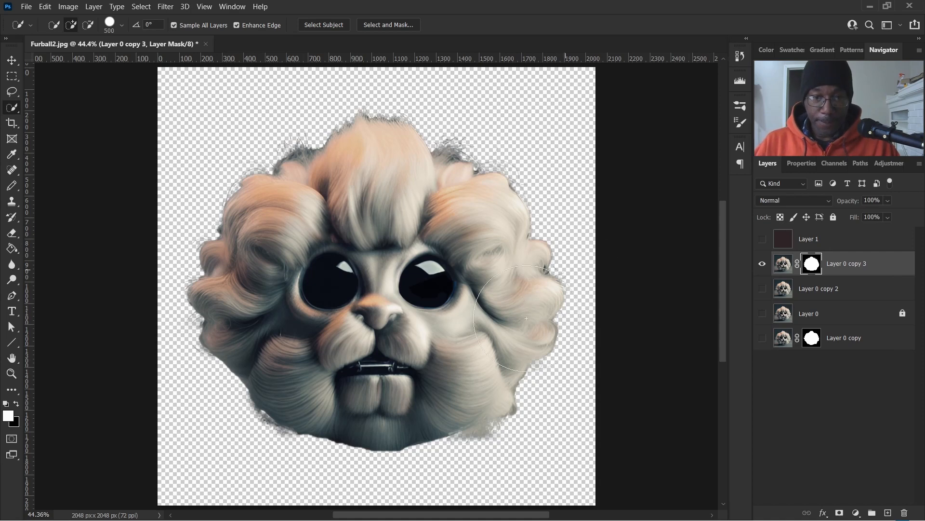
Move the dark Layer 1 below the masked Layer 0 copy 3 and make it visible as a backdrop
{"action": "scroll", "coordinate": [463, 357], "scroll_direction": "down", "scroll_amount": 2}
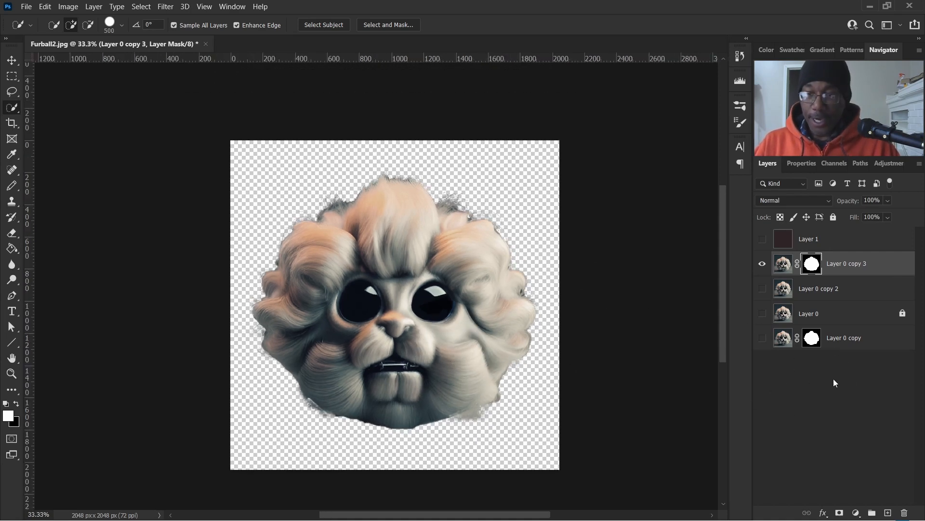
{"action": "left_click_drag", "start_coordinate": [852, 244], "coordinate": [857, 267]}
{"action": "left_click", "coordinate": [762, 263]}
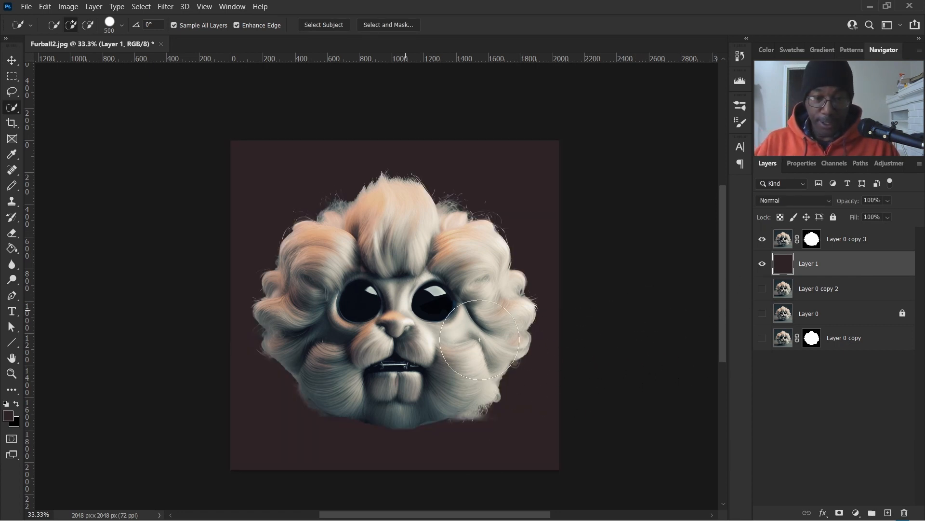
Examine the cutout's hair edges against the dark backdrop, around the lower-right curls and along the top
{"action": "scroll", "coordinate": [486, 422], "scroll_direction": "up", "scroll_amount": 2}
{"action": "scroll", "coordinate": [520, 425], "scroll_direction": "up", "scroll_amount": 3}
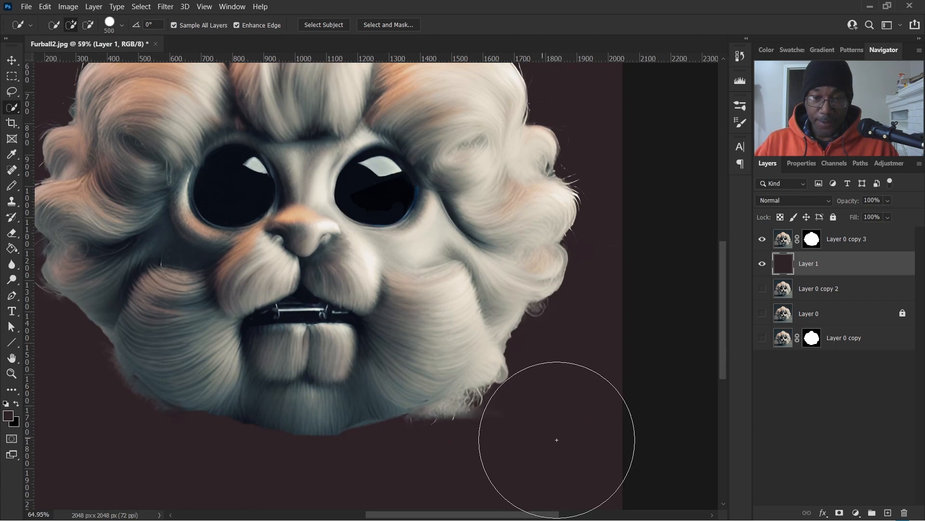
{"action": "scroll", "coordinate": [528, 426], "scroll_direction": "down", "scroll_amount": 3}
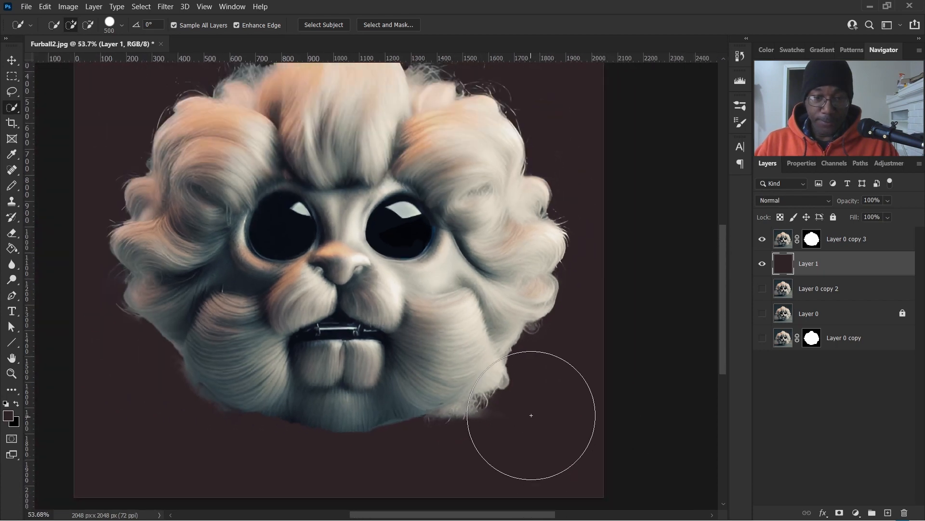
{"action": "scroll", "coordinate": [531, 421], "scroll_direction": "down", "scroll_amount": 2}
{"action": "scroll", "coordinate": [337, 193], "scroll_direction": "up", "scroll_amount": 1}
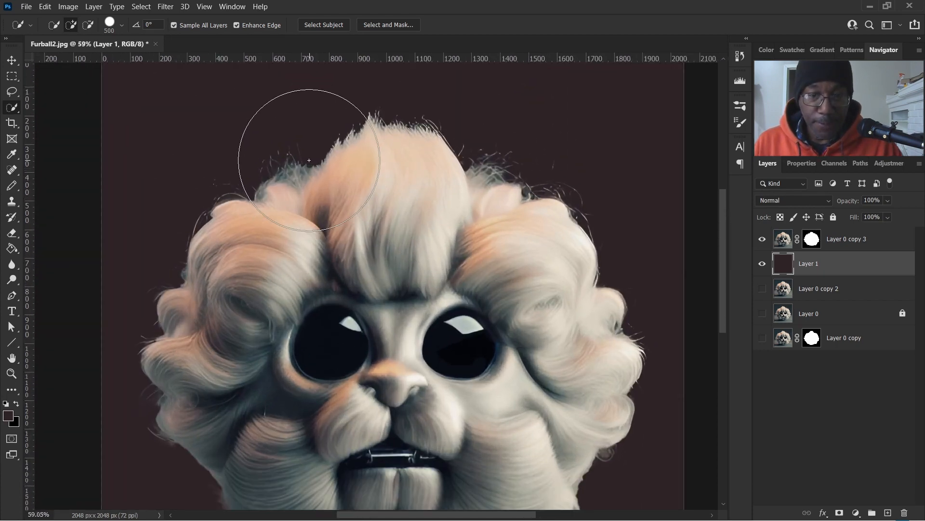
{"action": "scroll", "coordinate": [279, 135], "scroll_direction": "down", "scroll_amount": 1}
{"action": "scroll", "coordinate": [501, 204], "scroll_direction": "down", "scroll_amount": 2}
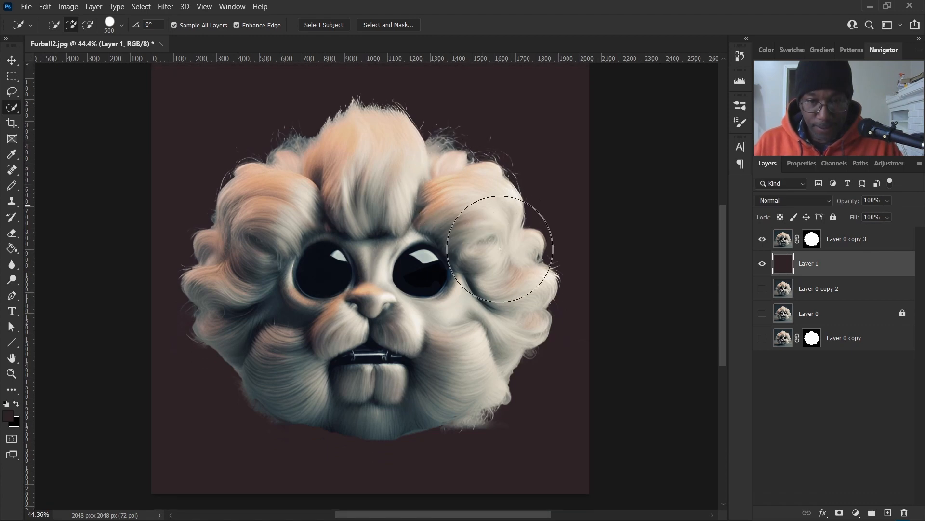
{"action": "scroll", "coordinate": [473, 381], "scroll_direction": "up", "scroll_amount": 2}
{"action": "scroll", "coordinate": [474, 381], "scroll_direction": "up", "scroll_amount": 1}
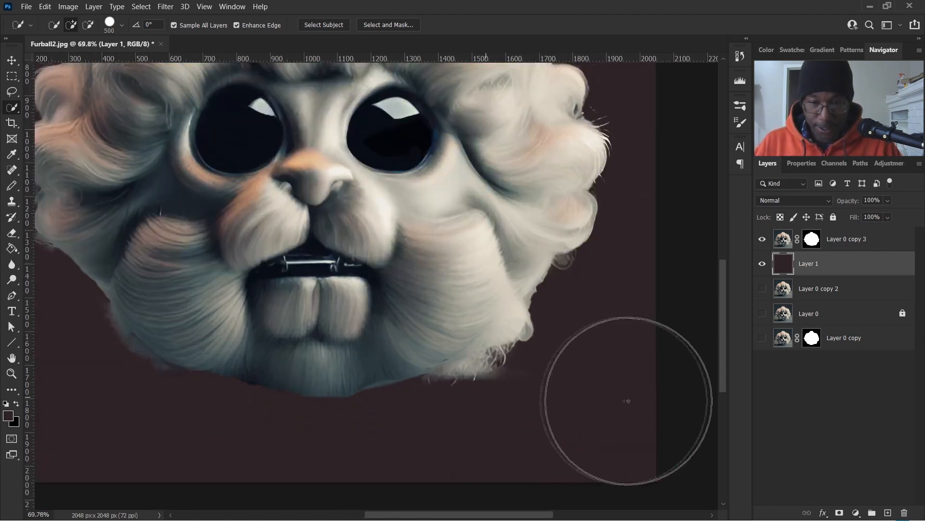
Erase the stray hair fringe along the furball's lower-right edge on Layer 0 copy 3's mask with the 250 px soft Eraser
{"action": "left_click", "coordinate": [813, 244]}
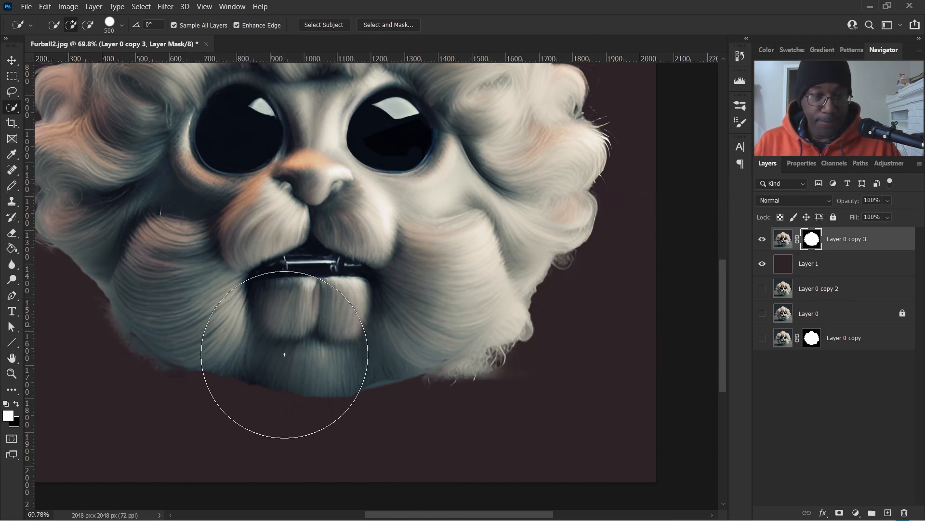
{"action": "scroll", "coordinate": [289, 362], "scroll_direction": "left", "scroll_amount": 2}
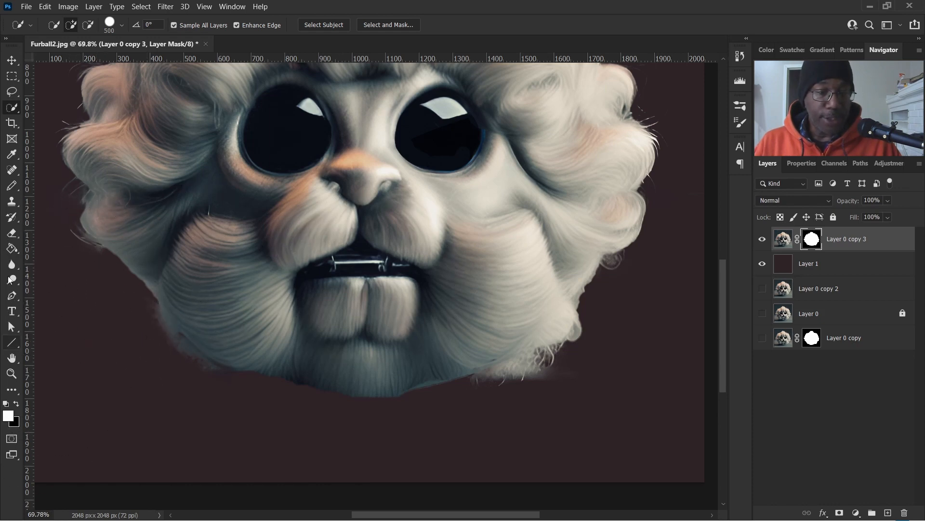
{"action": "left_click", "coordinate": [16, 239]}
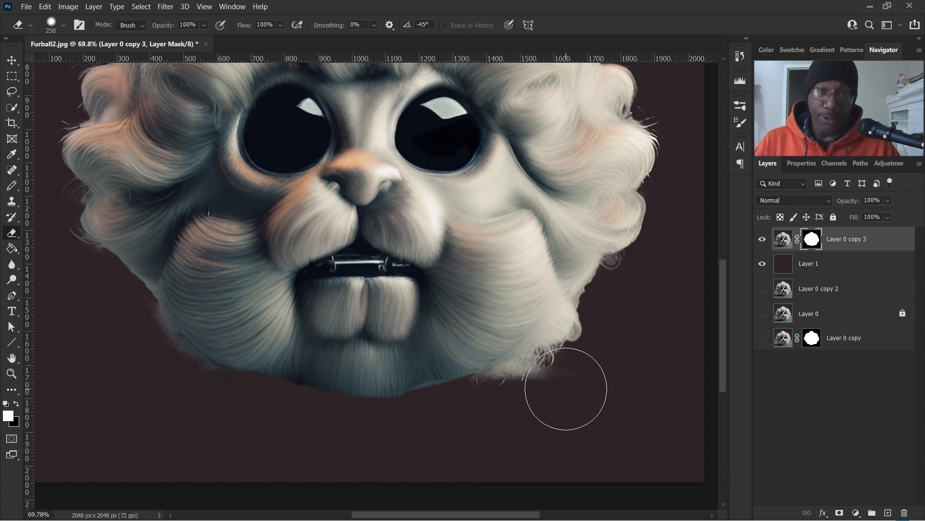
{"action": "mouse_move", "coordinate": [561, 391]}
{"action": "left_mouse_down"}
{"action": "mouse_move", "coordinate": [537, 409]}
{"action": "mouse_move", "coordinate": [568, 397]}
{"action": "mouse_move", "coordinate": [558, 401]}
{"action": "left_mouse_up"}
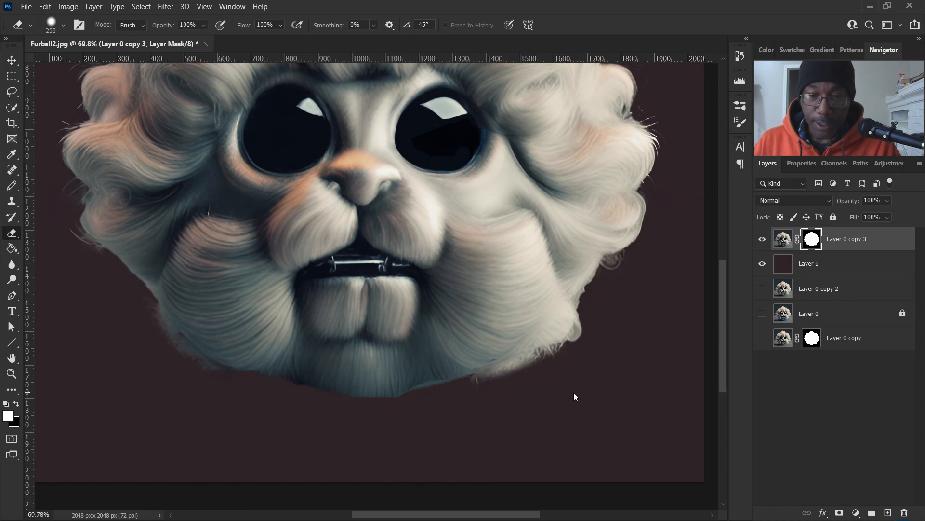
{"action": "mouse_move", "coordinate": [573, 393]}
{"action": "left_mouse_down"}
{"action": "mouse_move", "coordinate": [501, 418]}
{"action": "mouse_move", "coordinate": [576, 395]}
{"action": "left_mouse_up"}
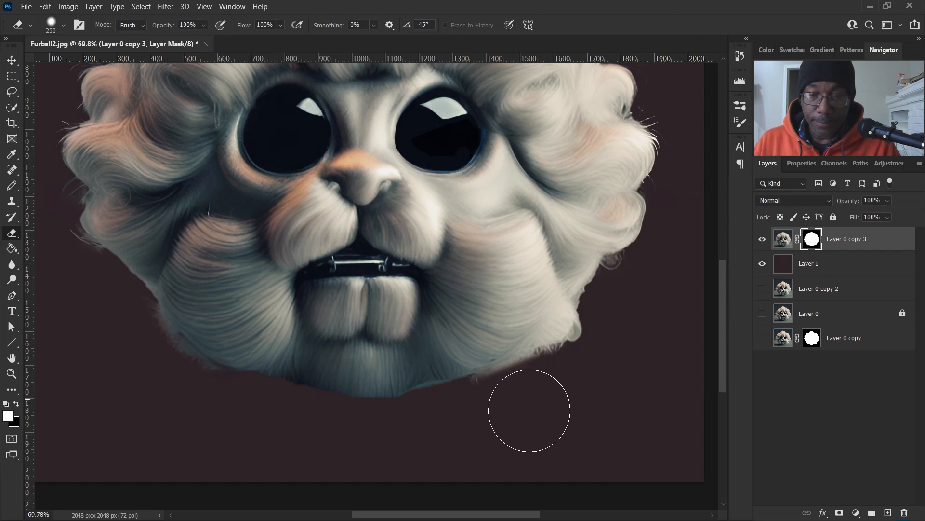
Check the cleaned lower edge up close and the whole cutout against the dark backdrop
{"action": "scroll", "coordinate": [490, 398], "scroll_direction": "down", "scroll_amount": 2}
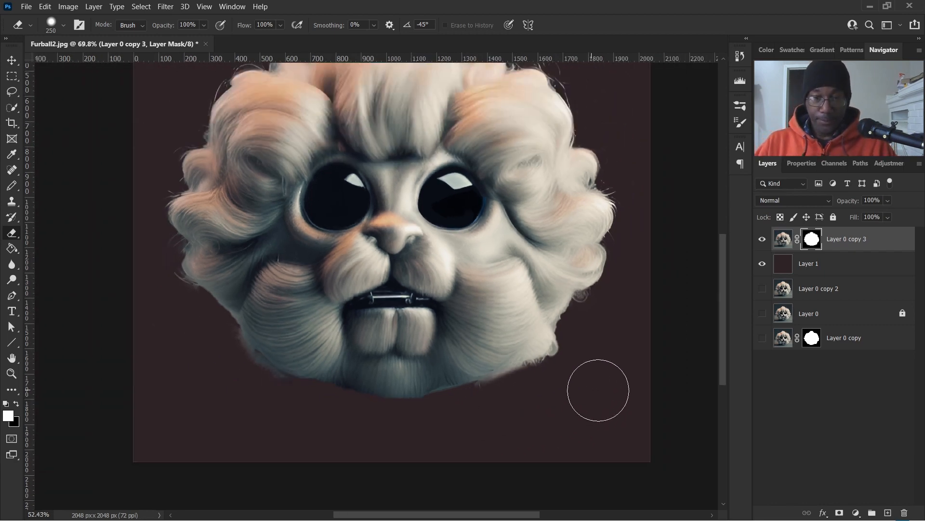
{"action": "scroll", "coordinate": [598, 389], "scroll_direction": "down", "scroll_amount": 1}
{"action": "scroll", "coordinate": [582, 332], "scroll_direction": "up", "scroll_amount": 2}
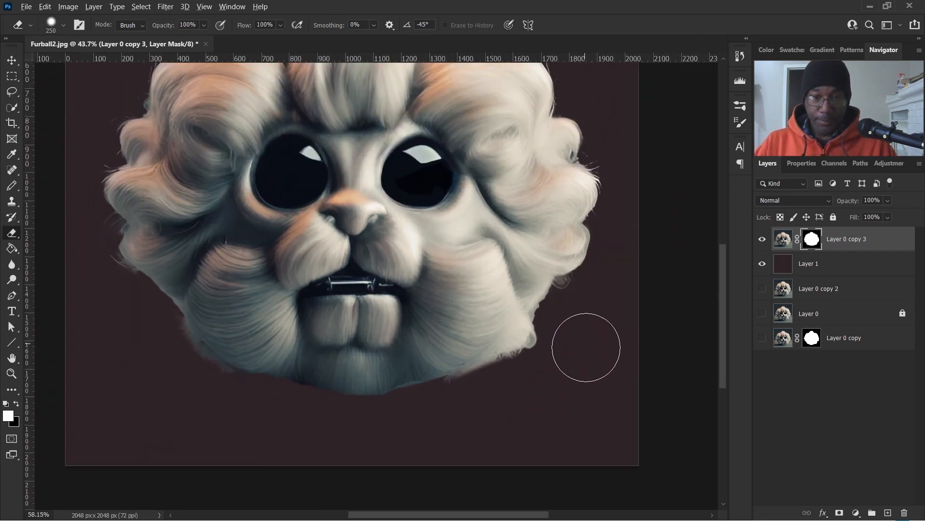
{"action": "scroll", "coordinate": [572, 386], "scroll_direction": "up", "scroll_amount": 1}
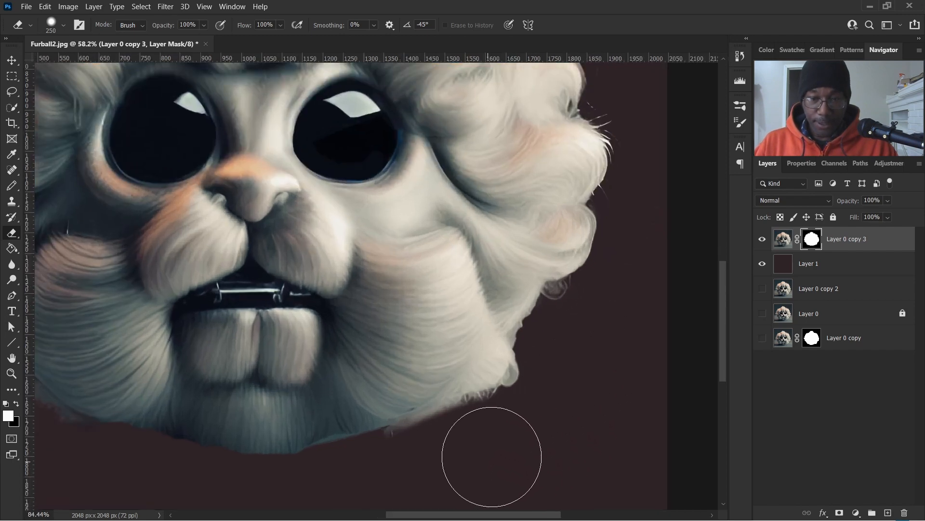
{"action": "scroll", "coordinate": [530, 422], "scroll_direction": "down", "scroll_amount": 1}
{"action": "scroll", "coordinate": [532, 421], "scroll_direction": "down", "scroll_amount": 2}
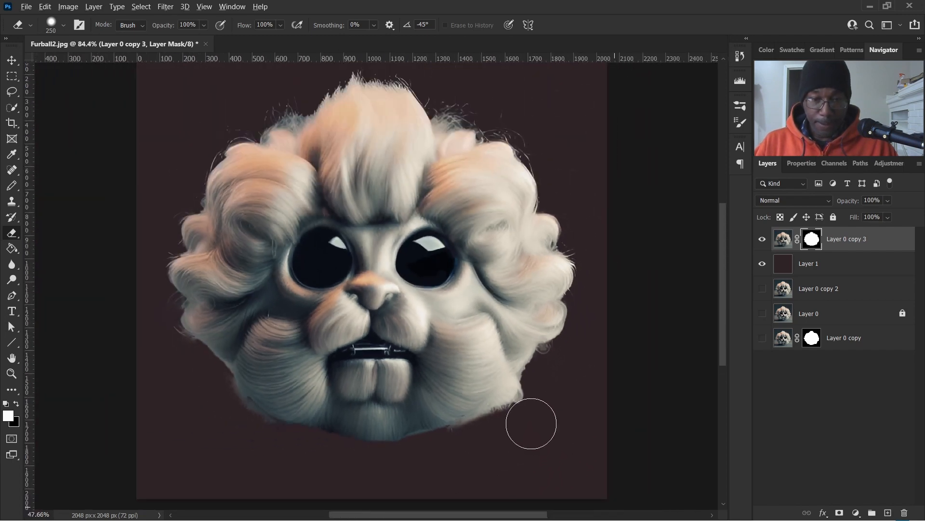
{"action": "scroll", "coordinate": [273, 458], "scroll_direction": "up", "scroll_amount": 2}
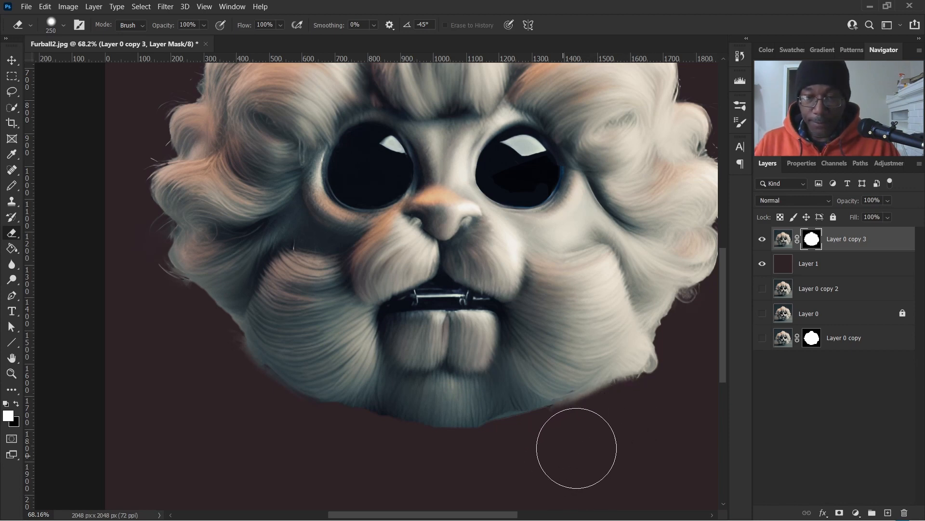
{"action": "scroll", "coordinate": [465, 361], "scroll_direction": "down", "scroll_amount": 3}
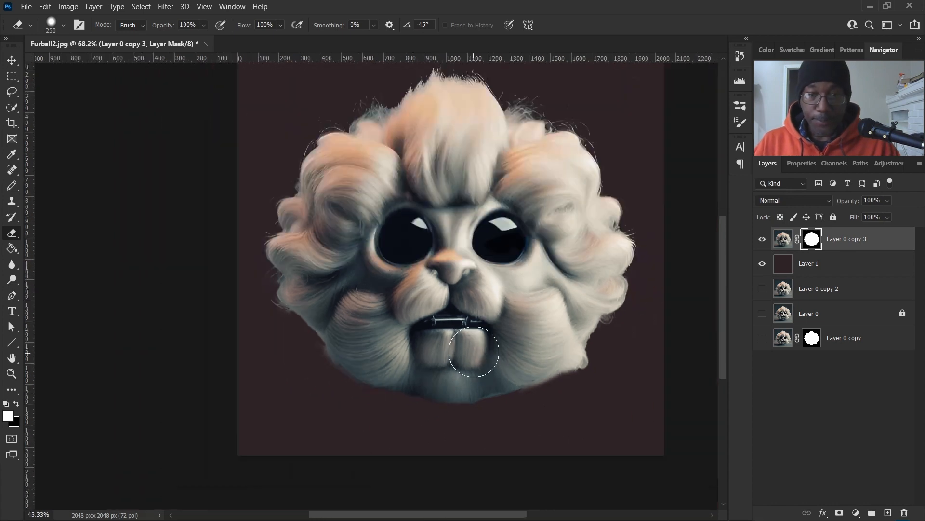
{"action": "scroll", "coordinate": [500, 317], "scroll_direction": "up", "scroll_amount": 2}
{"action": "scroll", "coordinate": [496, 320], "scroll_direction": "right", "scroll_amount": 2}
{"action": "scroll", "coordinate": [485, 231], "scroll_direction": "up", "scroll_amount": 1}
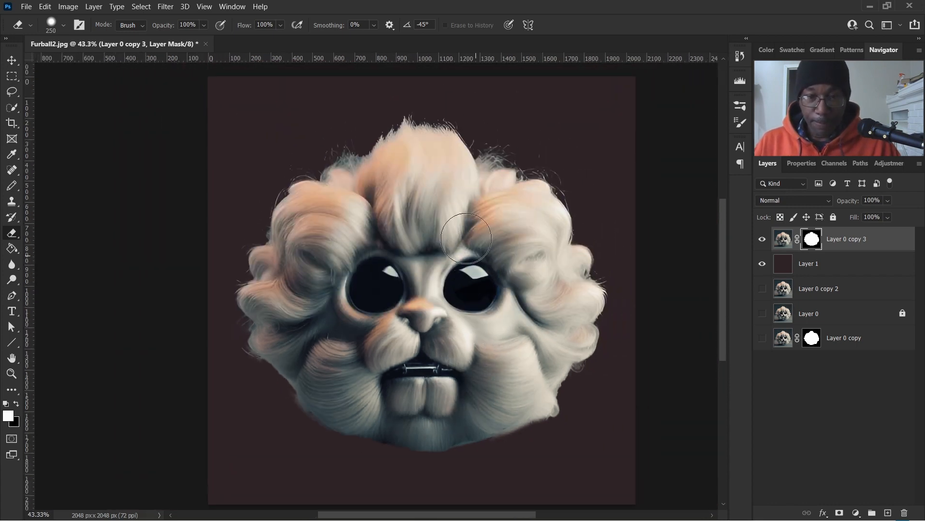
{"action": "scroll", "coordinate": [457, 232], "scroll_direction": "down", "scroll_amount": 1}
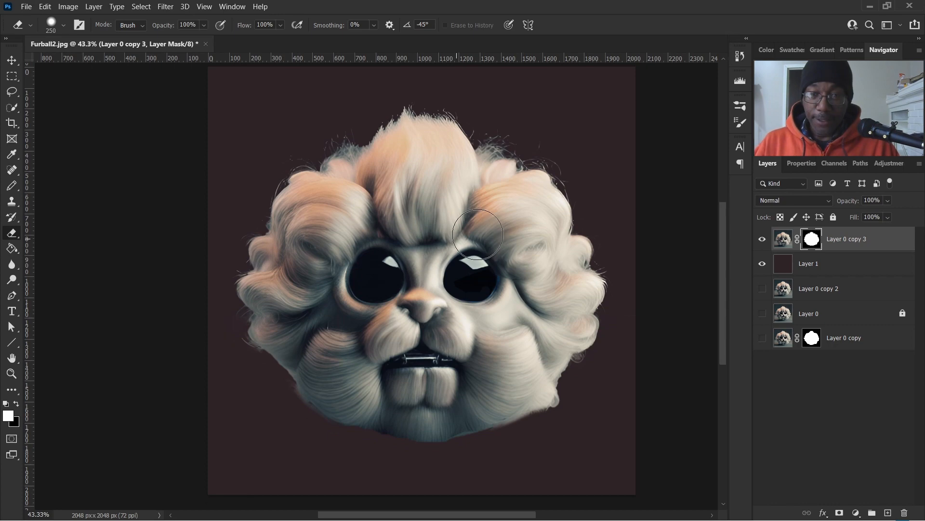